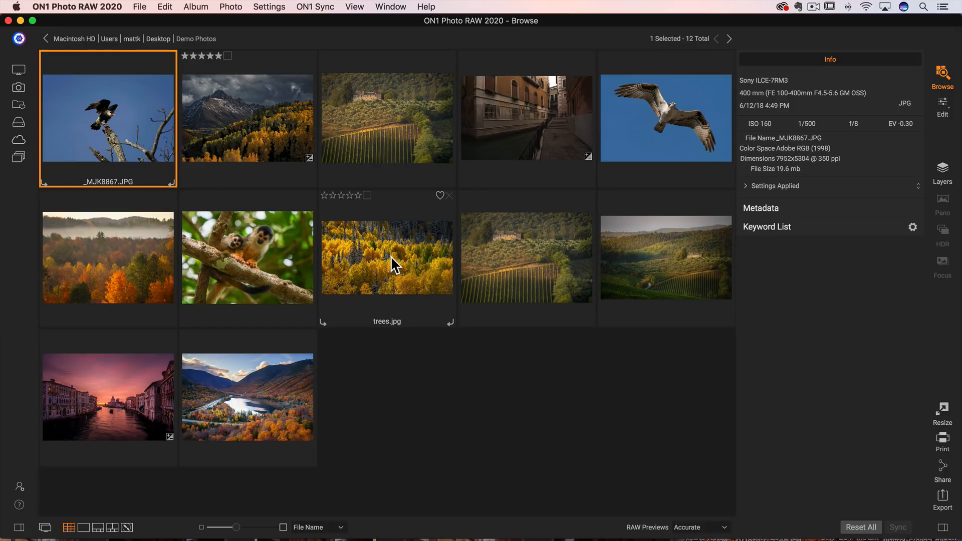
Step: Open the DSC08165.ARW photo in the Edit module
click(514, 151)
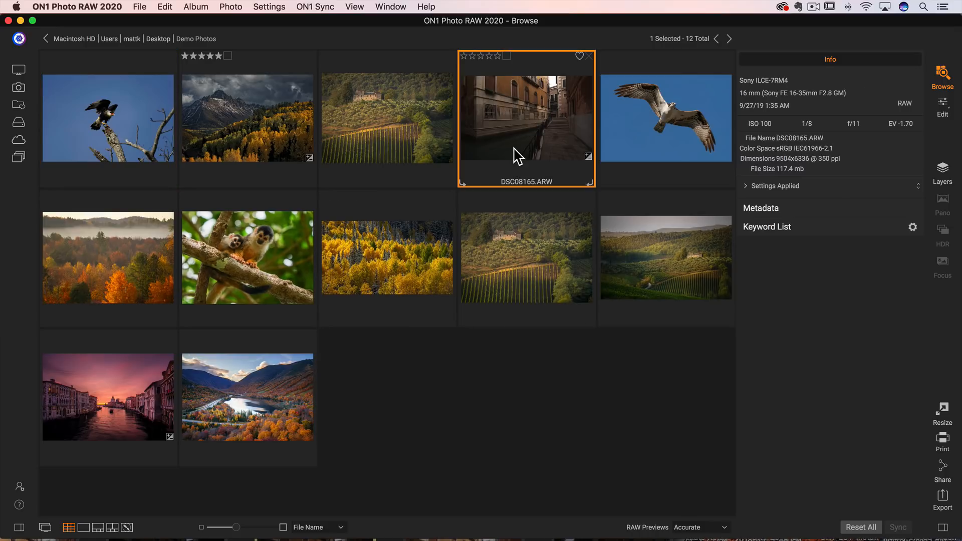
click(943, 107)
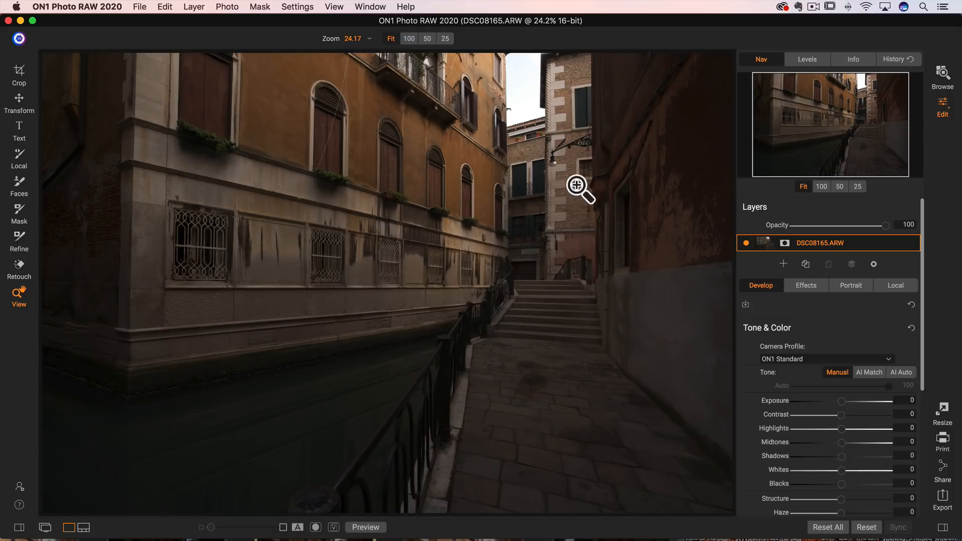
Step: Straighten the photo with the Transform Level tool by tracing the building's vertical edge, giving a rotation of -1.1
scroll(860, 346, down, 5)
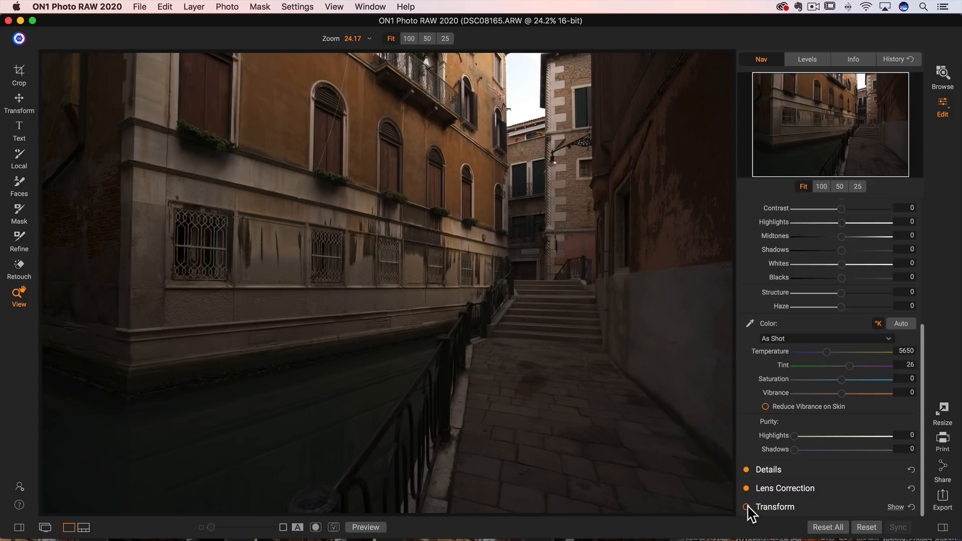
click(776, 508)
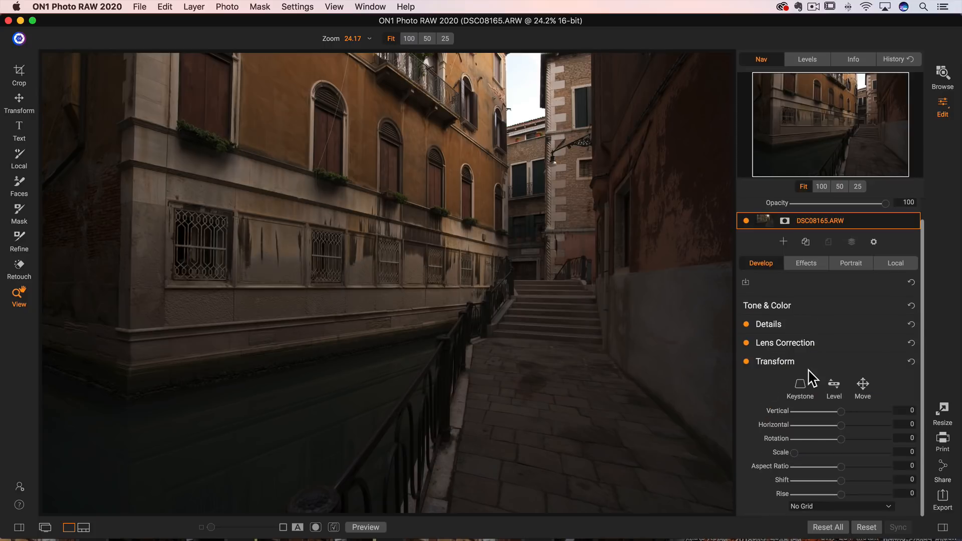
click(834, 384)
drag(136, 68, 129, 394)
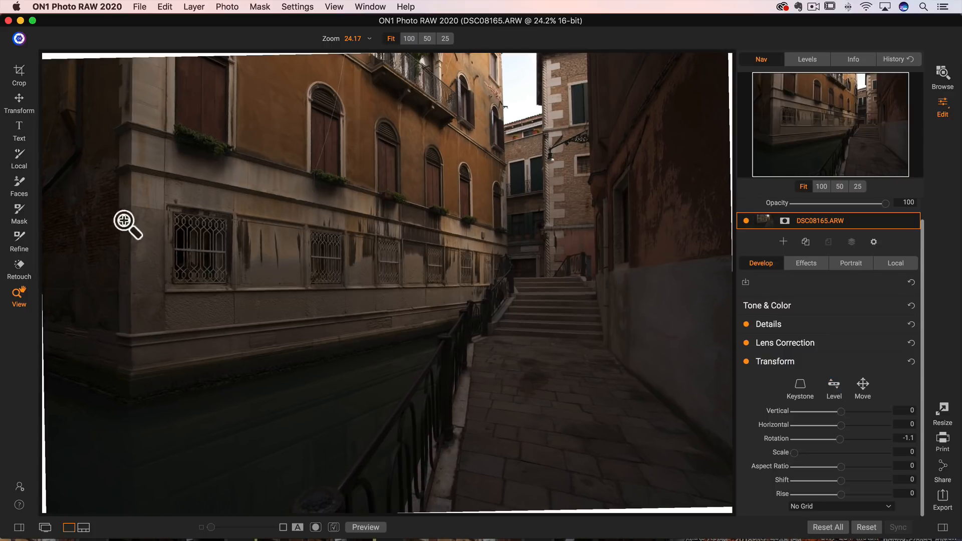
Step: Crop the photo slightly inward from both corners to remove the blank edges left by the rotation, and apply it
click(19, 73)
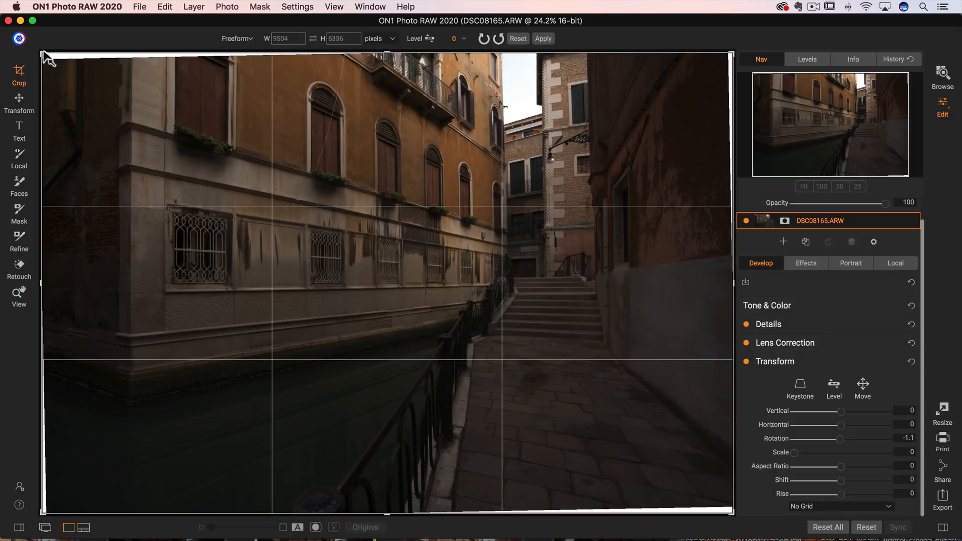
drag(44, 56, 55, 65)
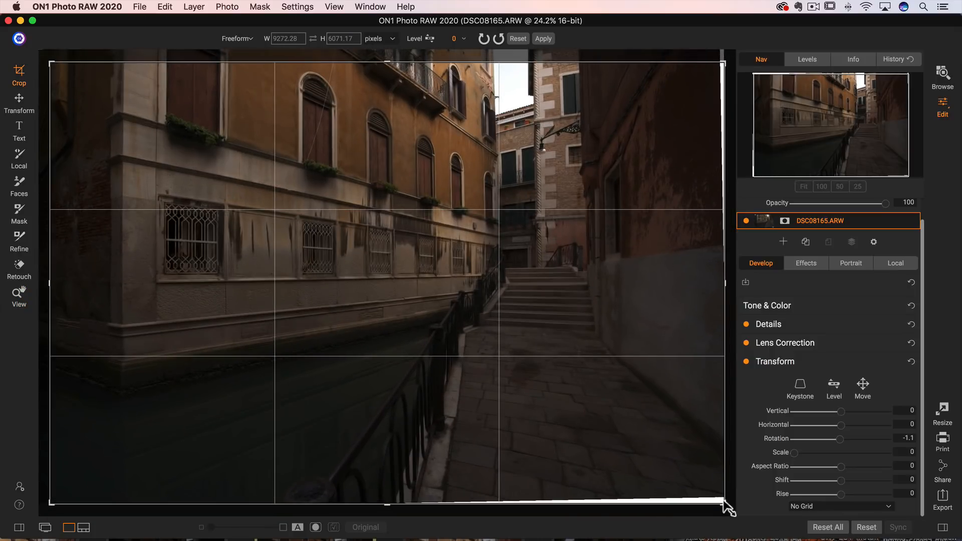
drag(727, 506, 716, 499)
click(541, 39)
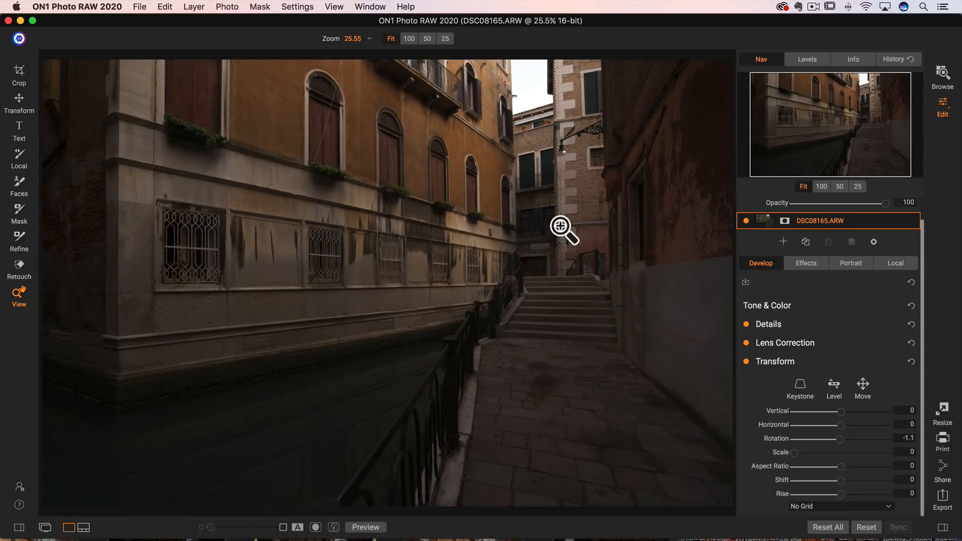
Step: Expand Tone & Color and raise the Exposure to 0.3
click(518, 242)
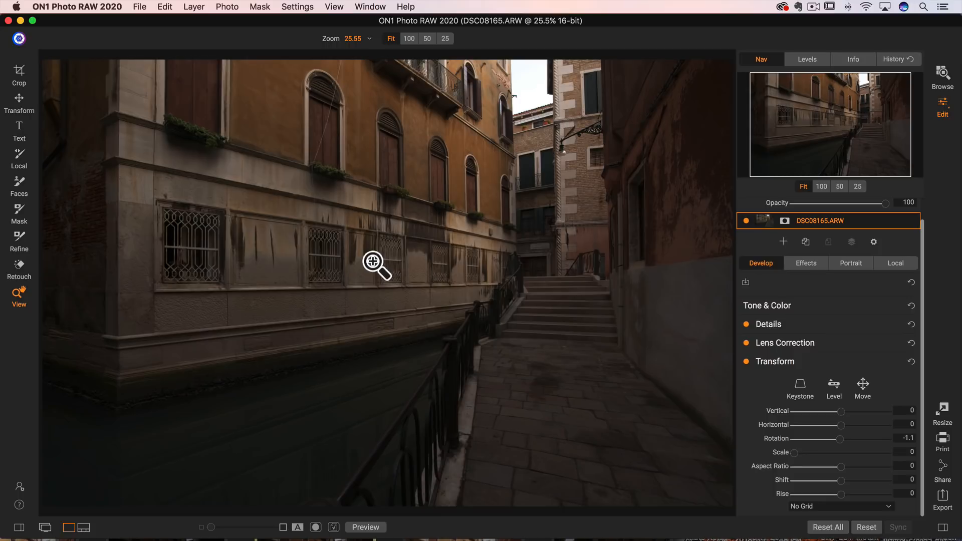
click(873, 307)
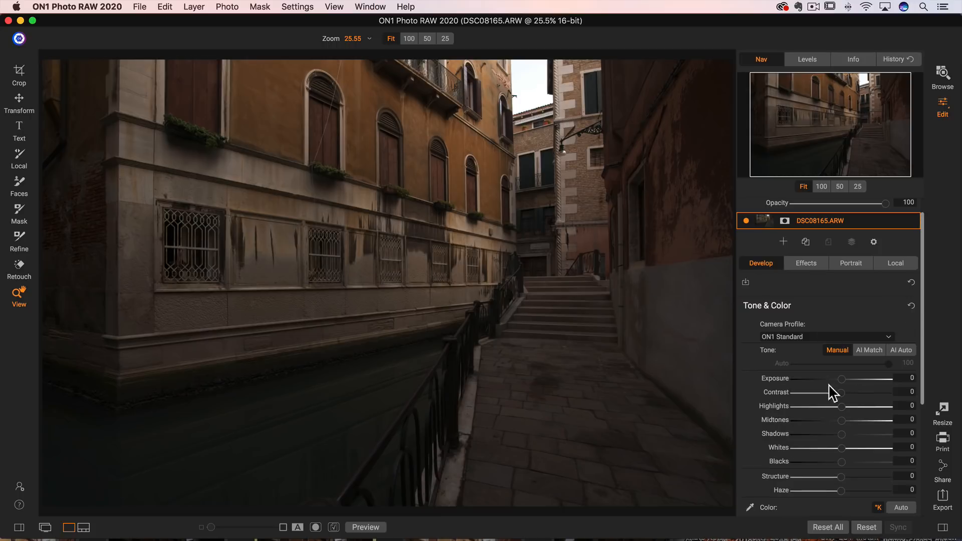
drag(841, 381, 845, 380)
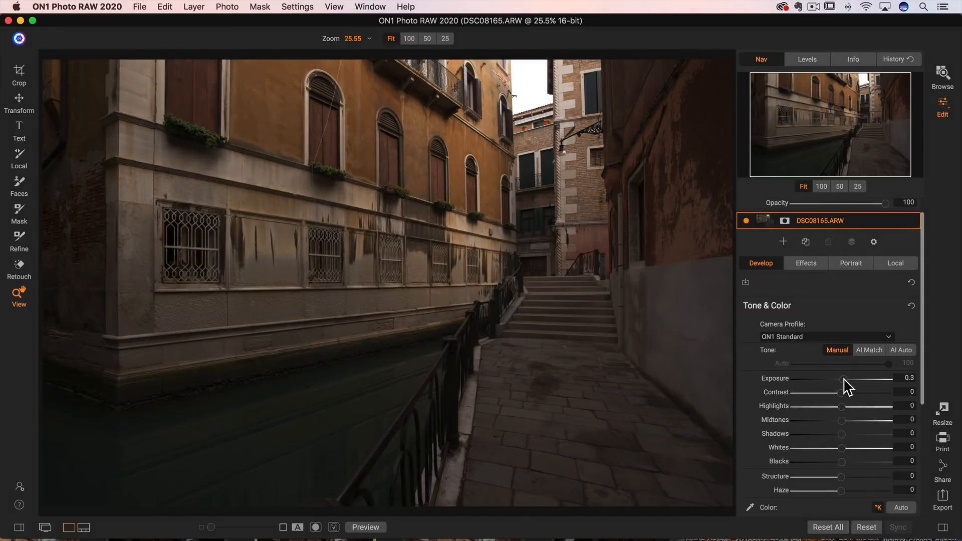
Step: Try raising Shadows to 15, then reset the Shadows slider to 0
drag(847, 434, 848, 435)
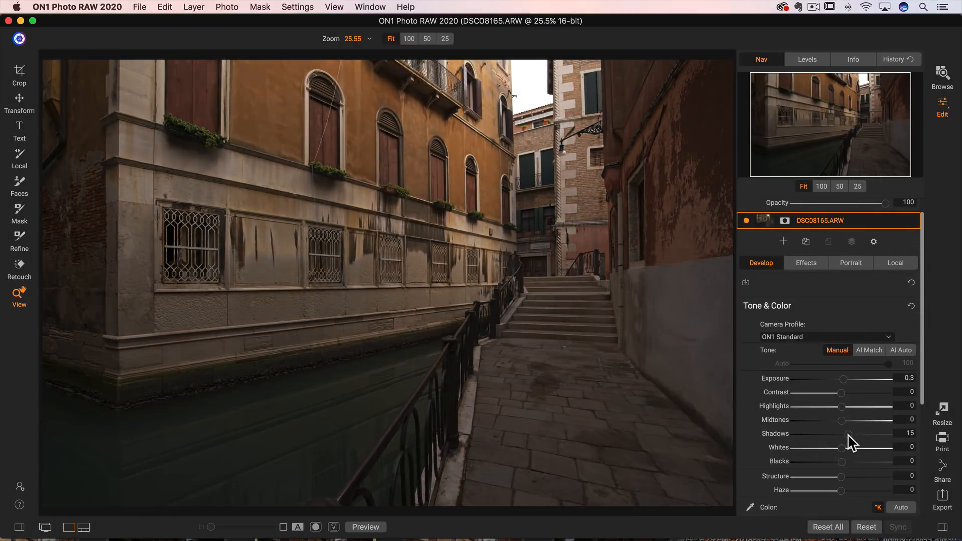
double_click(780, 434)
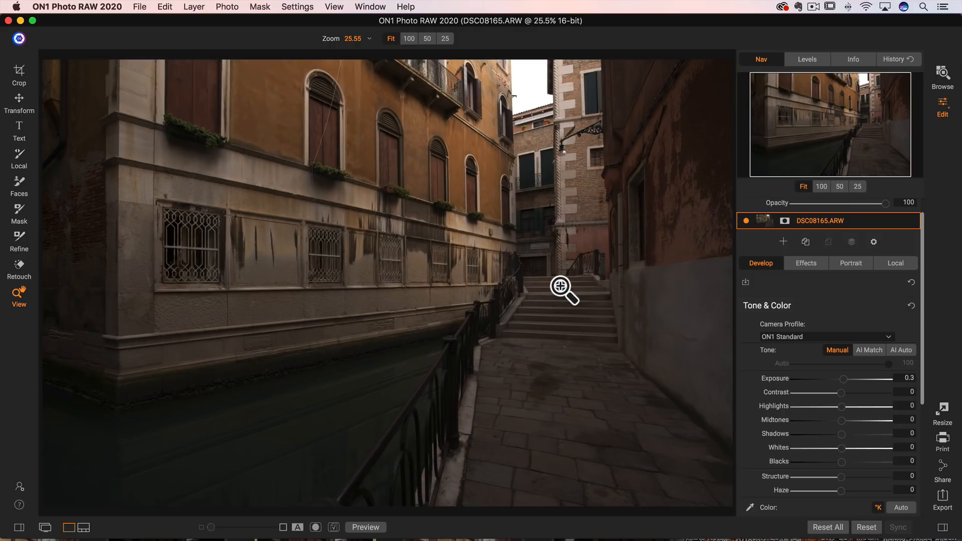
Step: Add a local adjustment brush with opacity 64 and its Exposure set to 0.5
click(896, 263)
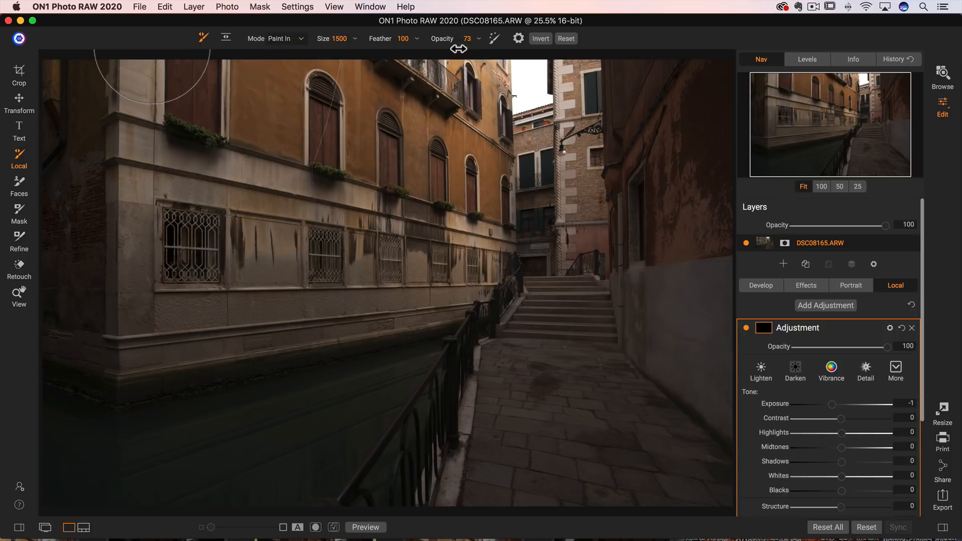
drag(459, 49, 443, 41)
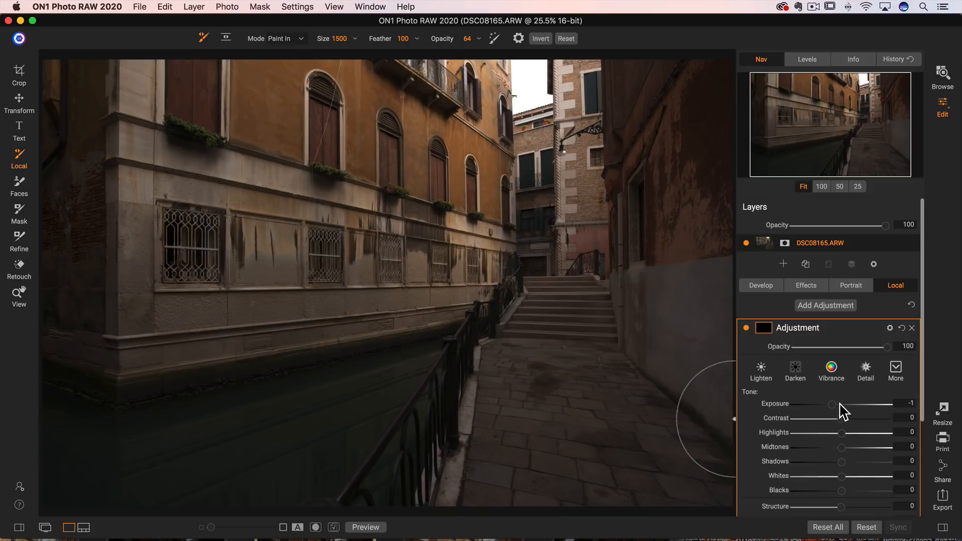
drag(840, 405, 846, 405)
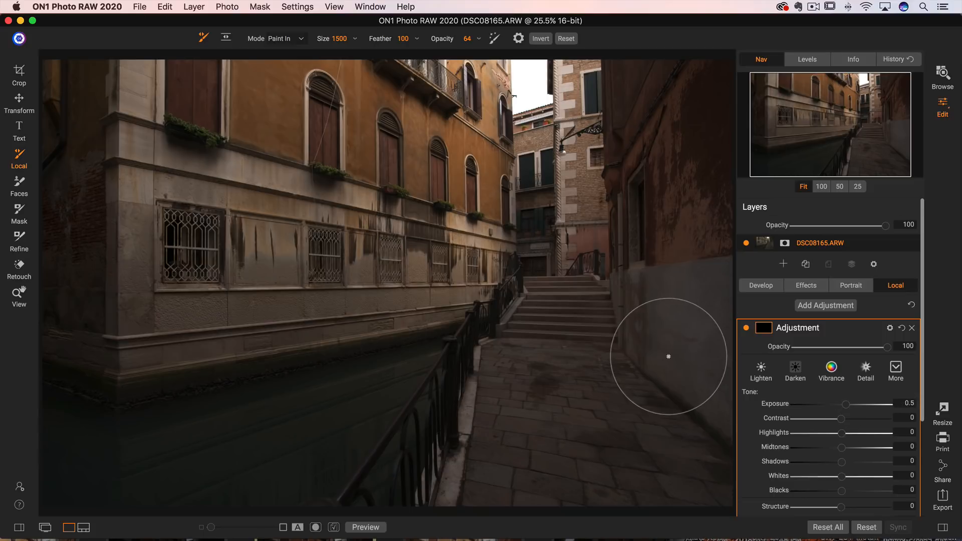
Step: Shrink the brush size to 1200 and paint the adjustment over the lower part of the left building
key(bracketleft)
key(bracketleft)
key(bracketleft)
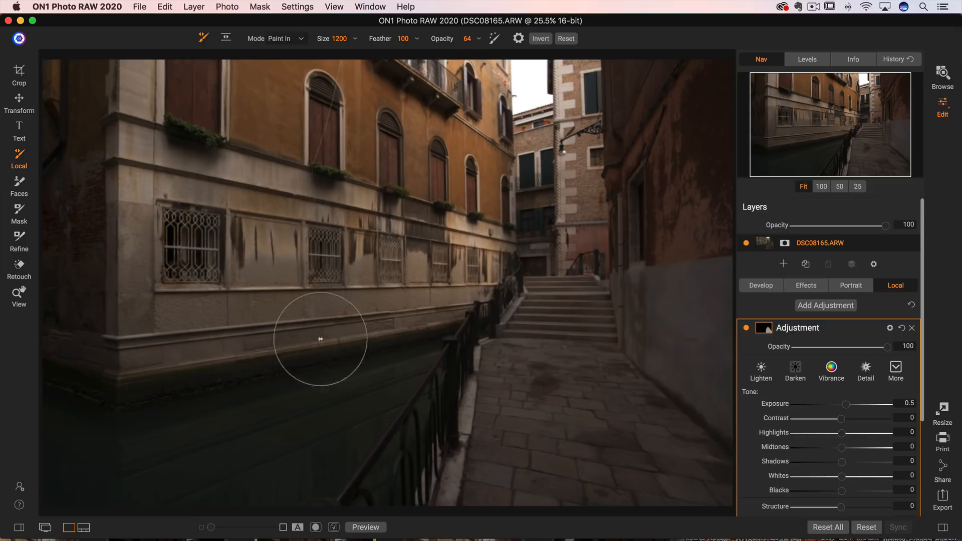
mouse_move(321, 340)
mouse_down()
mouse_move(397, 300)
mouse_move(302, 179)
mouse_move(344, 209)
mouse_move(260, 200)
mouse_move(356, 185)
mouse_move(441, 232)
mouse_move(215, 182)
mouse_move(339, 246)
mouse_move(422, 269)
mouse_move(368, 292)
mouse_move(330, 293)
mouse_up()
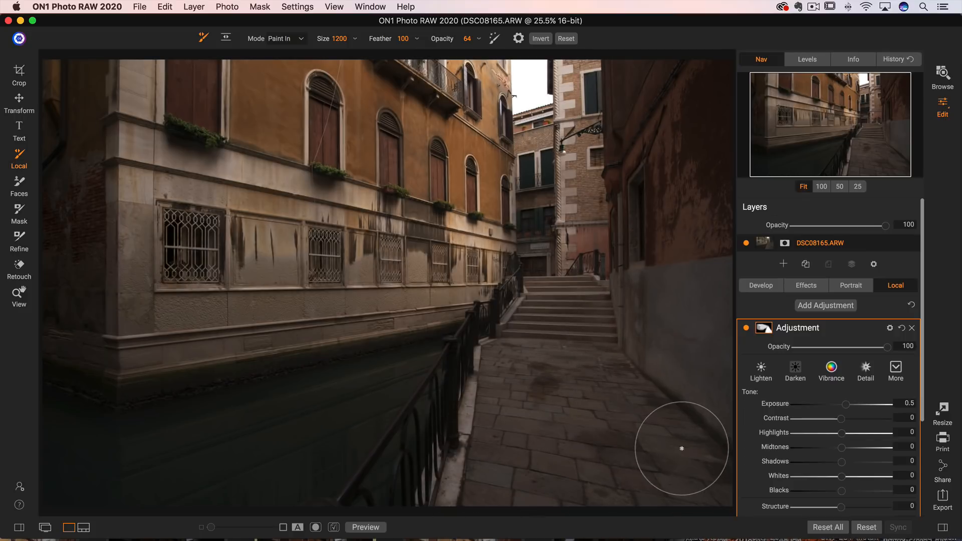
Step: Raise the local adjustment's Exposure to 1 and switch the brush mode to Paint Out
drag(847, 404, 853, 414)
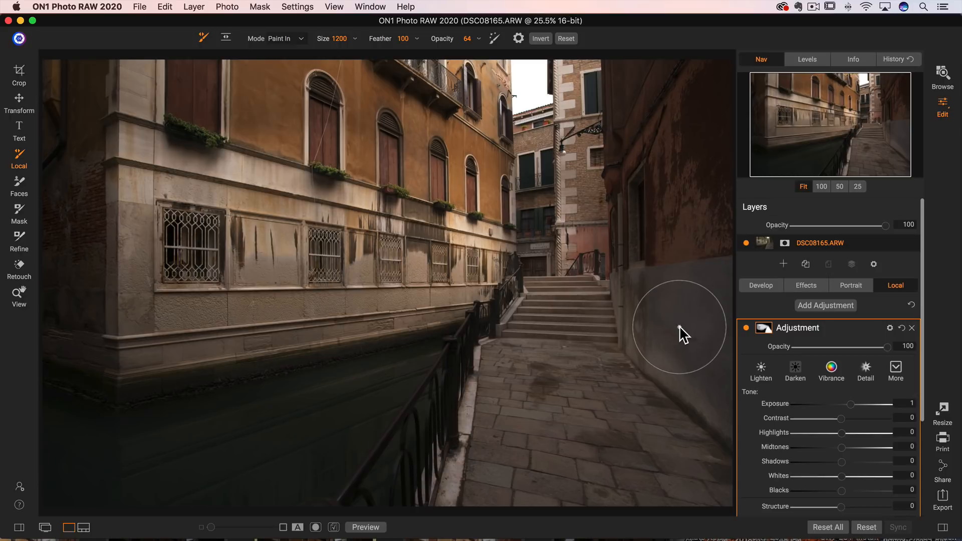
click(290, 39)
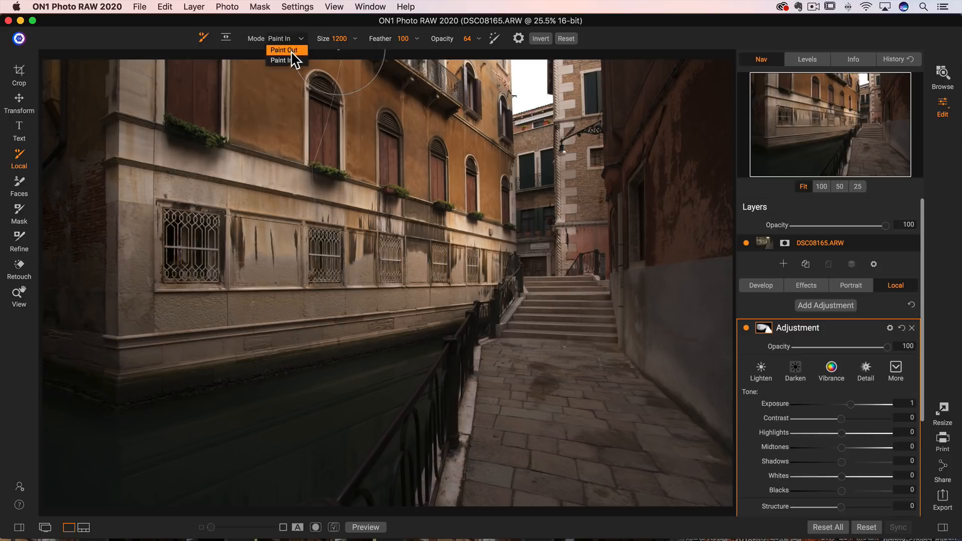
click(293, 61)
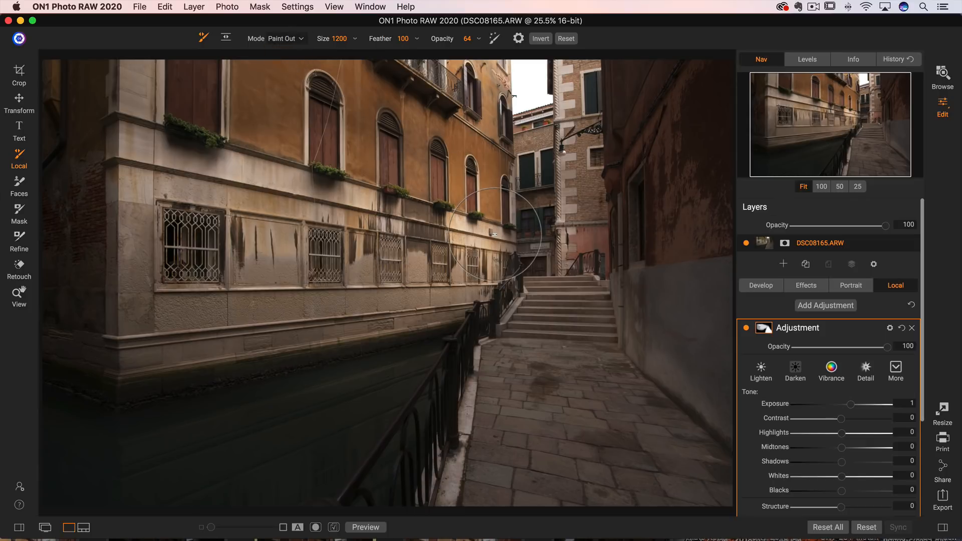
click(284, 39)
click(295, 50)
Step: Enlarge the brush to 1900, set its opacity to 57, and paint out the adjustment over the right-hand wall
key(bracketright)
key(bracketright)
key(bracketright)
key(bracketright)
key(bracketright)
key(bracketright)
key(bracketright)
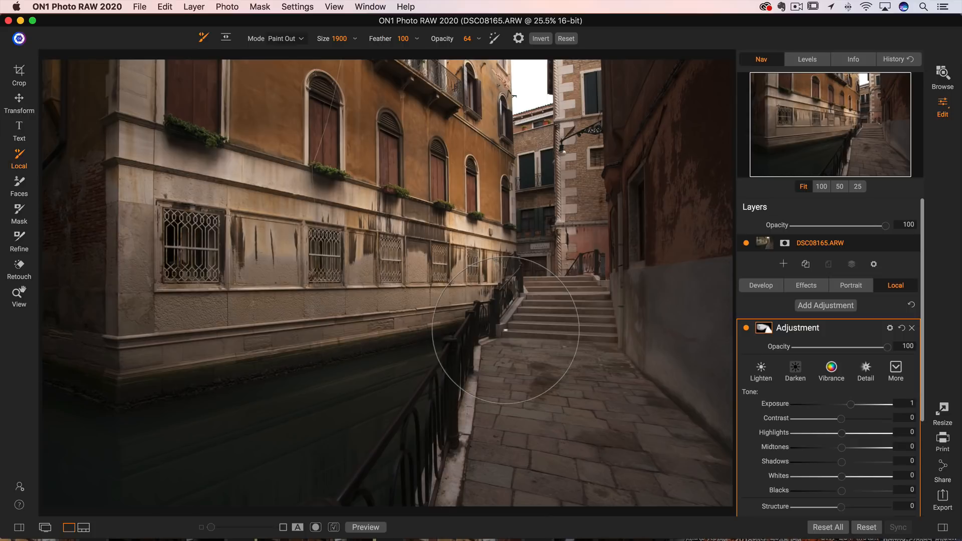
click(397, 40)
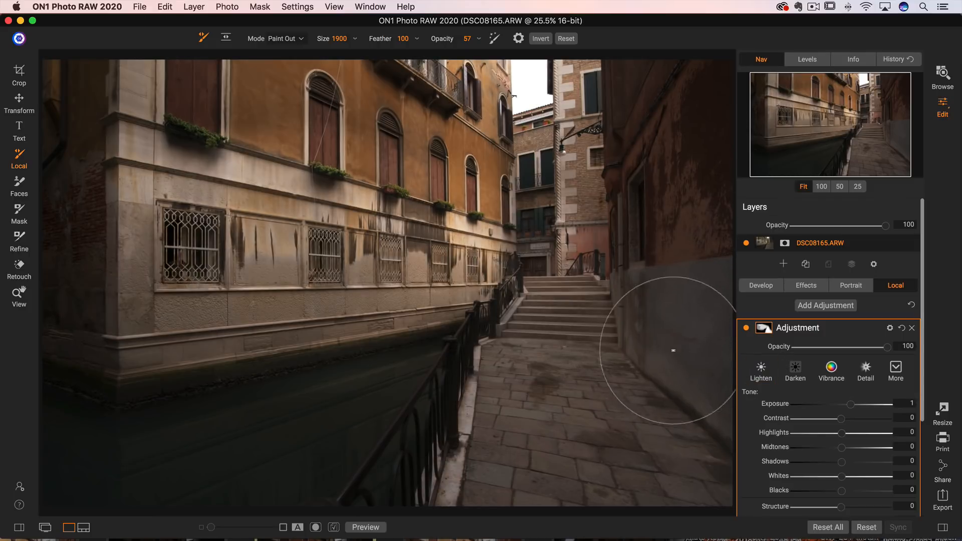
mouse_move(657, 287)
mouse_down()
mouse_move(703, 369)
mouse_move(672, 328)
mouse_move(664, 311)
mouse_move(705, 362)
mouse_up()
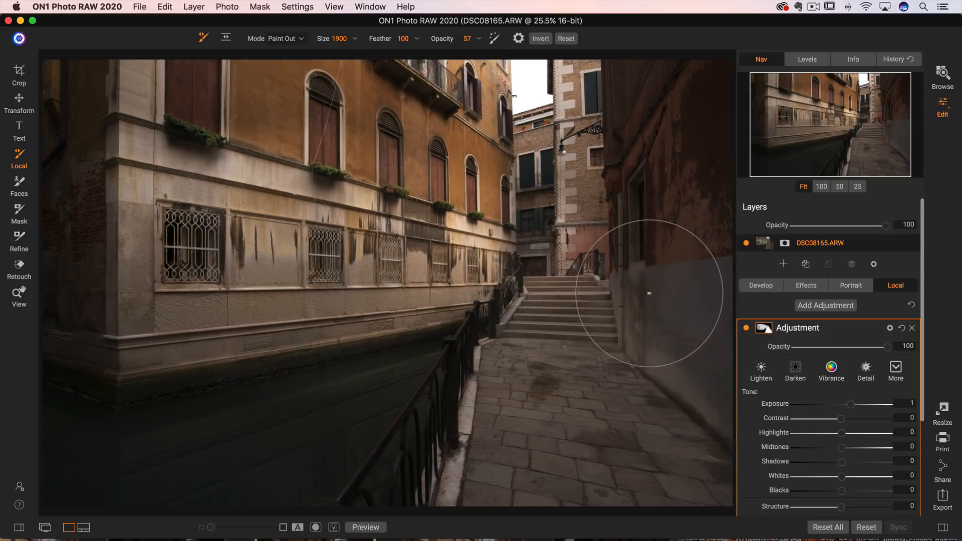
Step: Open the adjustment's mask settings and preview the mask in grayscale, then return to the photo
click(763, 328)
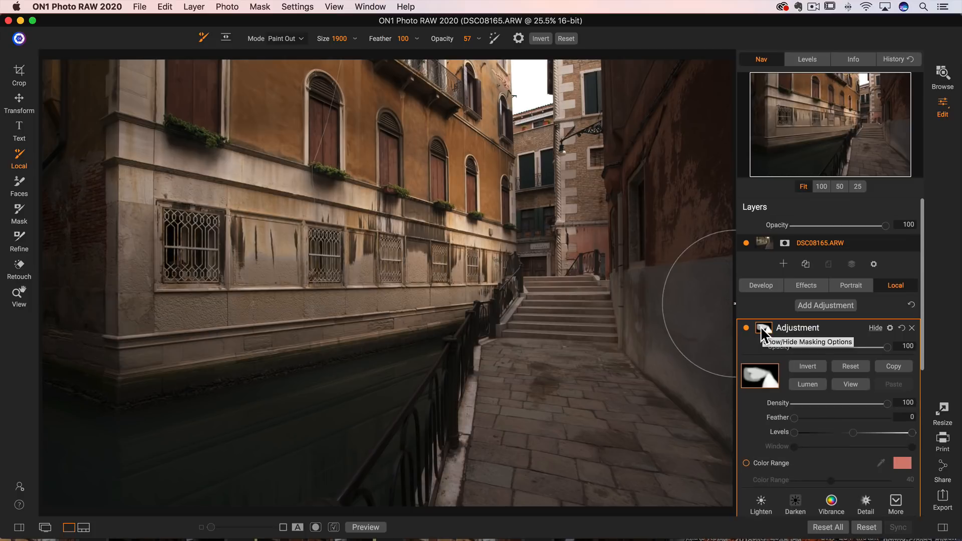
click(851, 385)
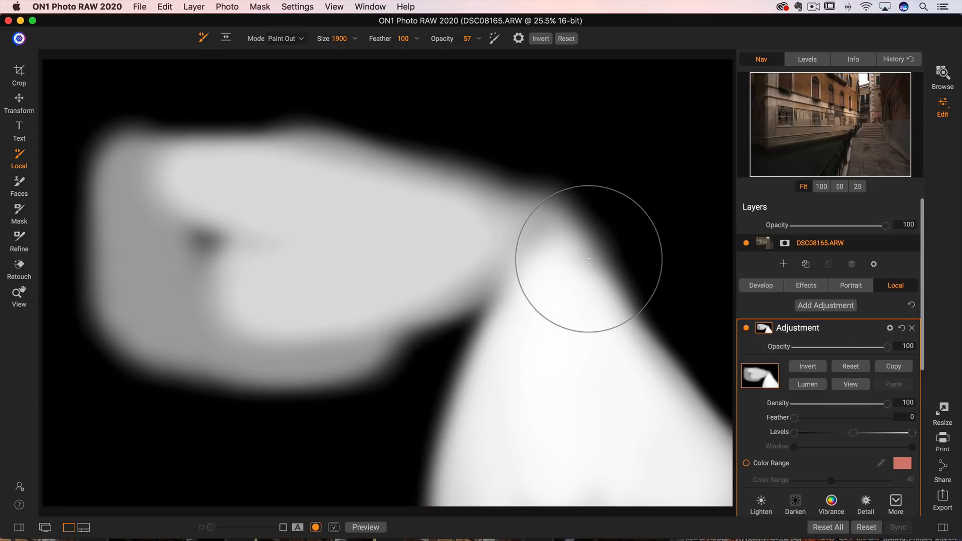
click(850, 385)
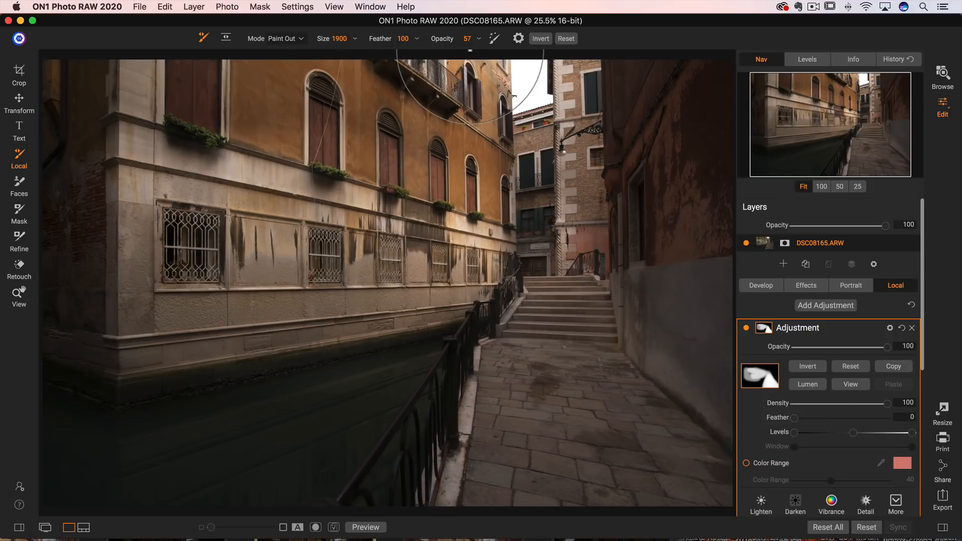
Step: Set the mask view mode to Red Overlay and turn on Show Mask
click(260, 7)
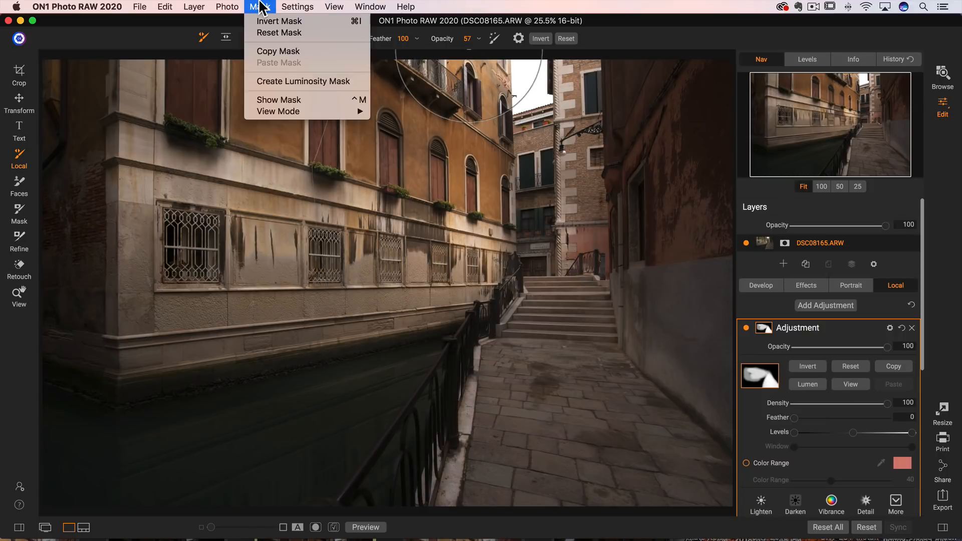
mouse_move(297, 112)
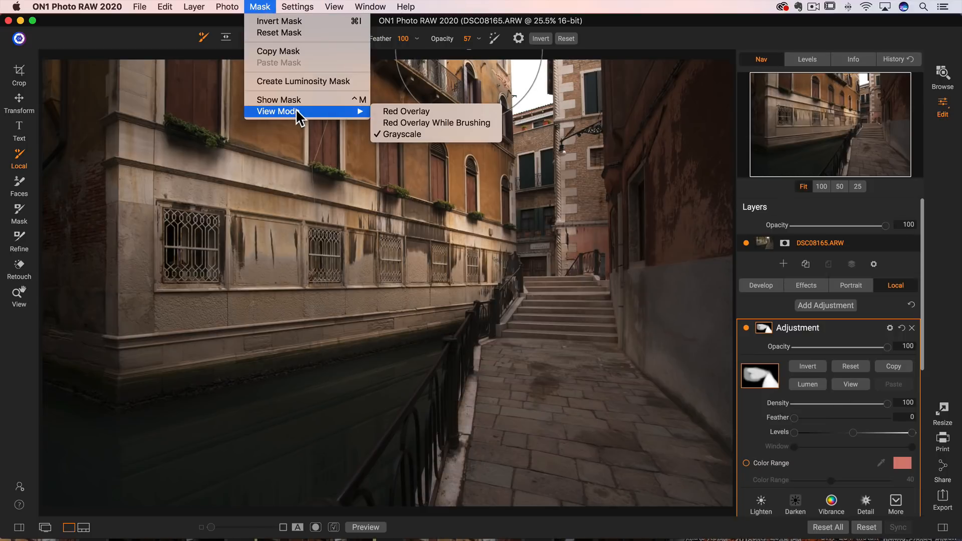
click(413, 111)
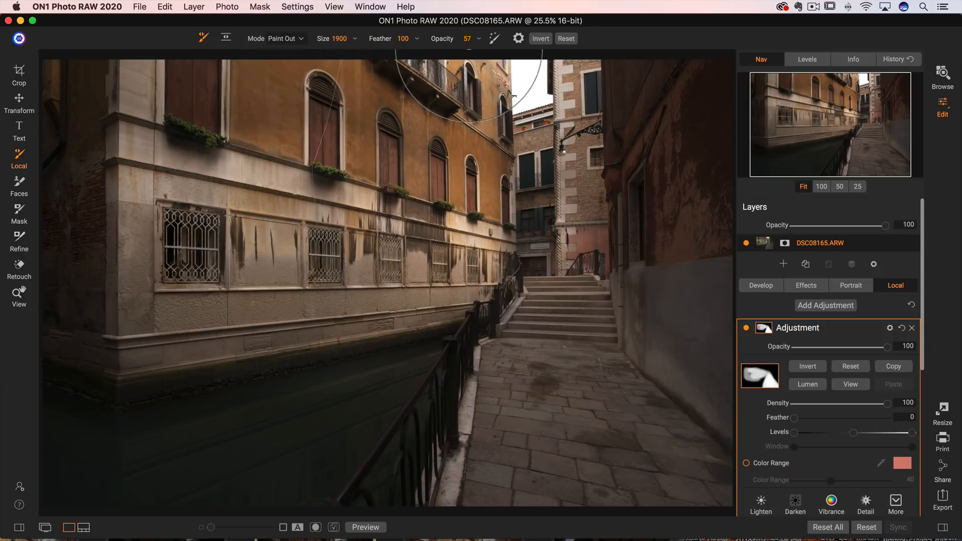
click(260, 6)
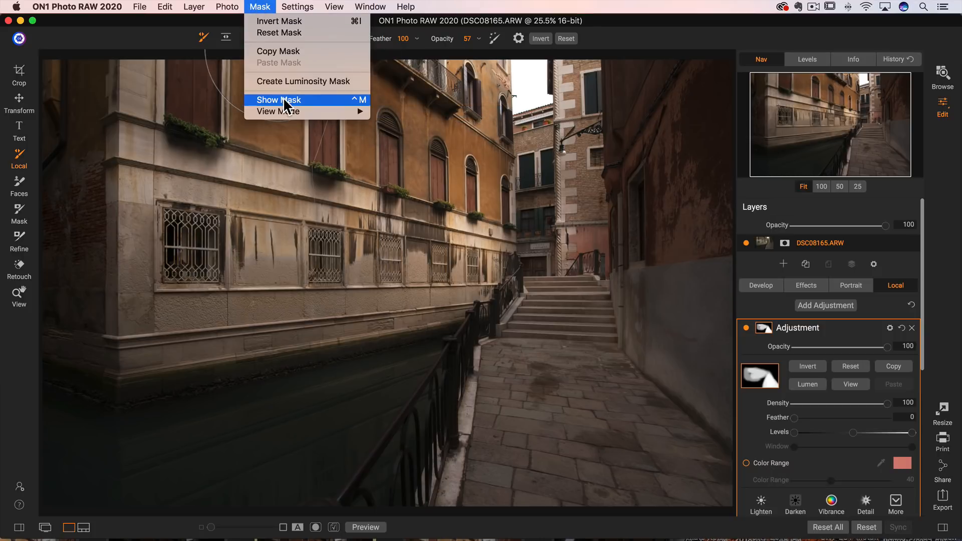
click(284, 100)
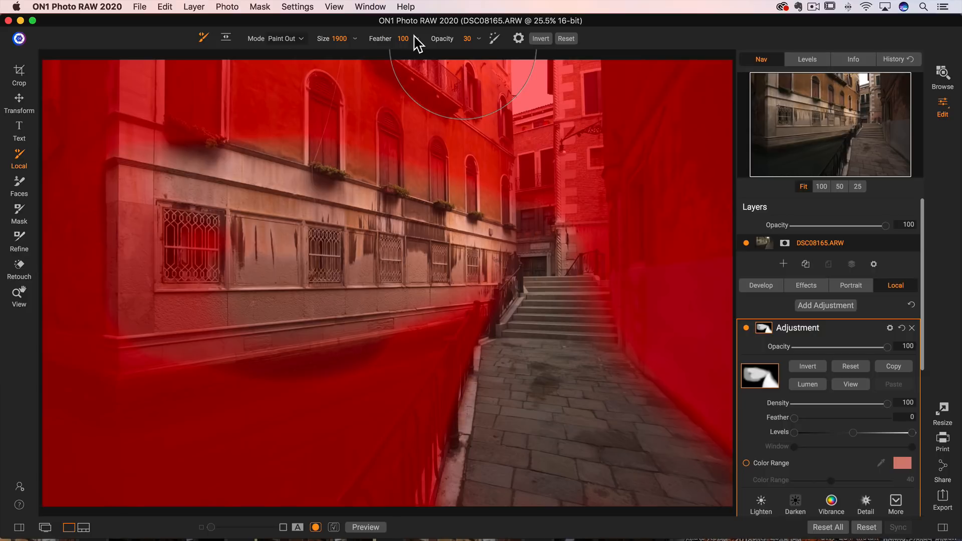
Step: Undo the last paint-out stroke on the Venice photo and turn off Show Mask
key(super+z)
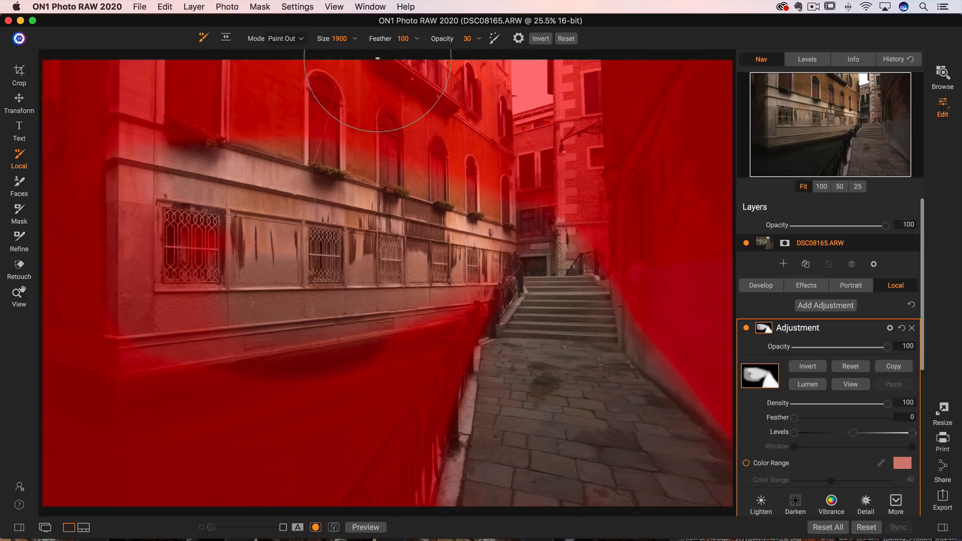
click(260, 6)
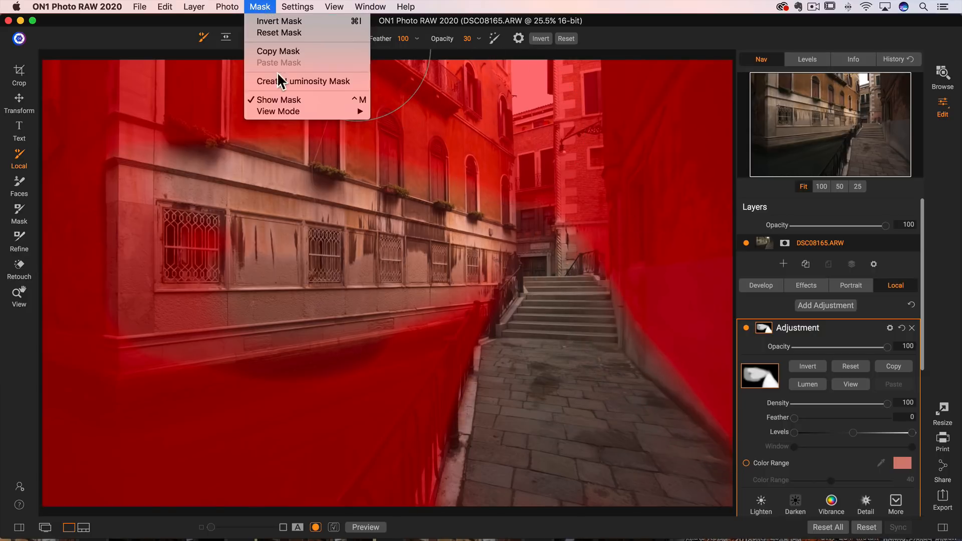
click(276, 98)
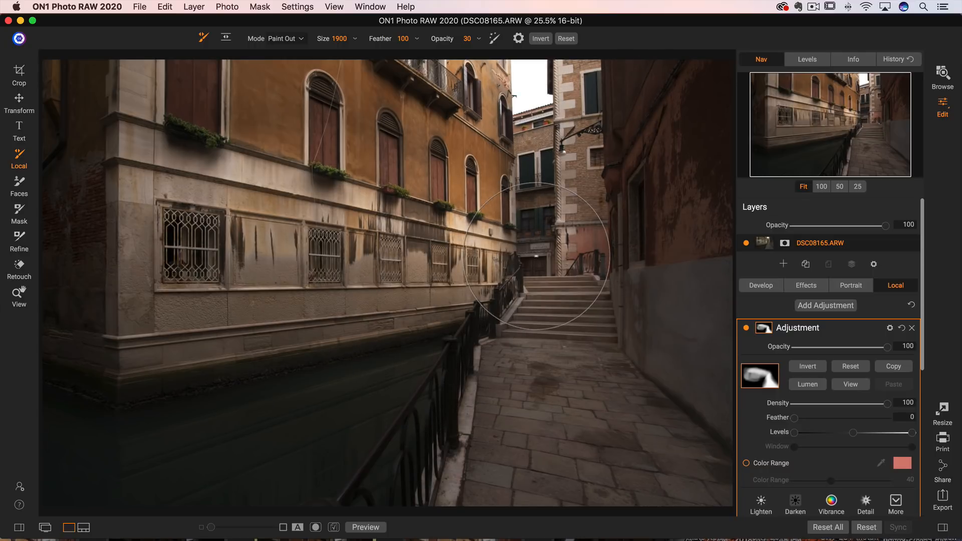
Step: Paint out a stroke over the stairs and undo it
mouse_move(538, 266)
mouse_down()
mouse_move(552, 302)
mouse_move(561, 491)
mouse_up()
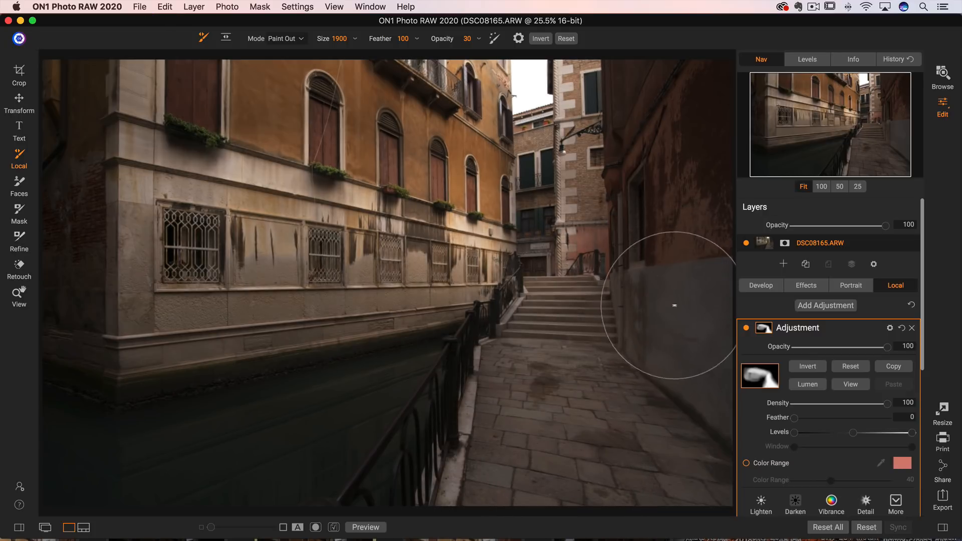
key(super+z)
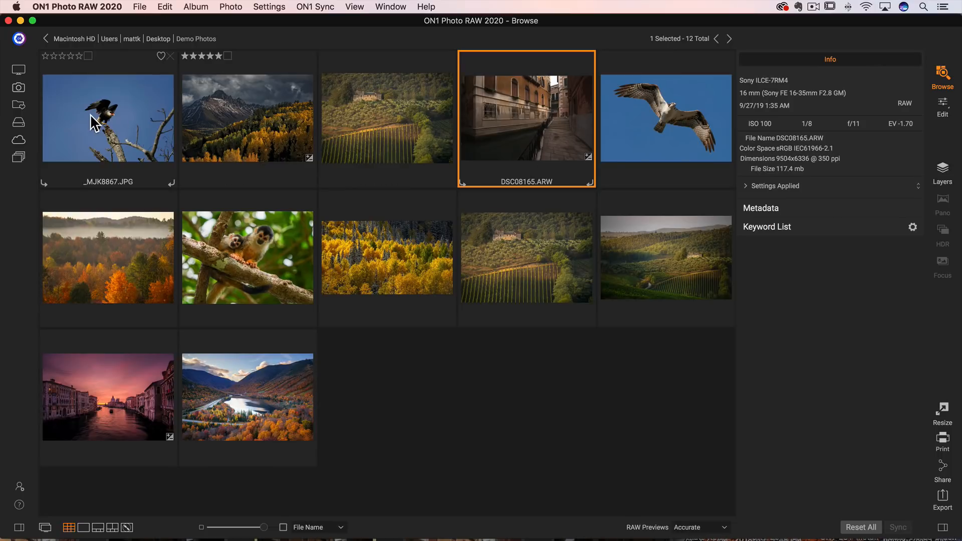
Step: Open the bird photo _MJK8867.JPG for editing and view it at 50% zoom
click(91, 116)
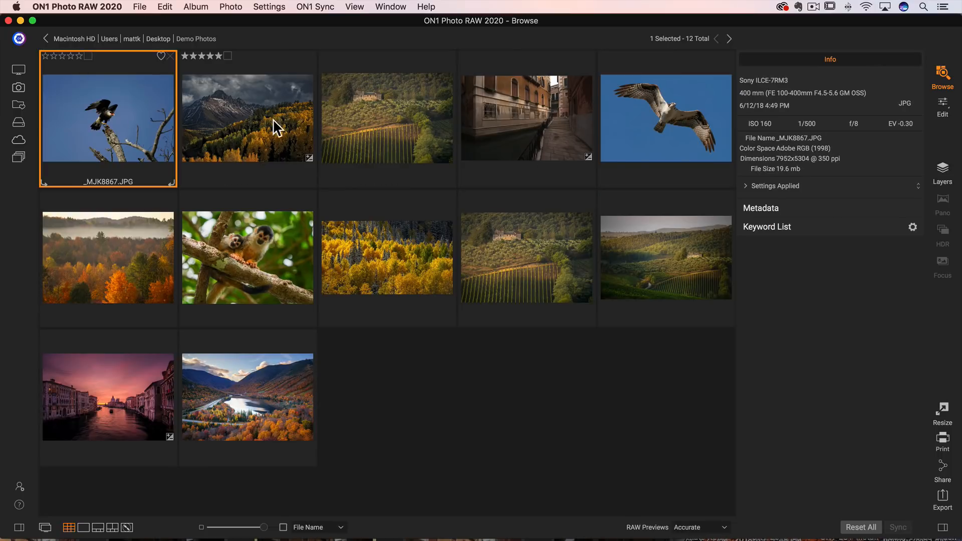
click(946, 107)
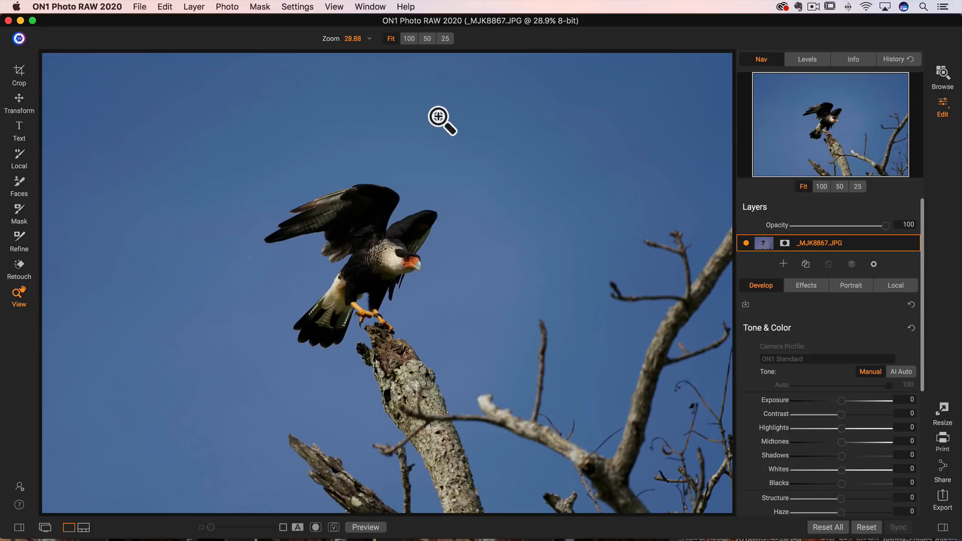
click(427, 39)
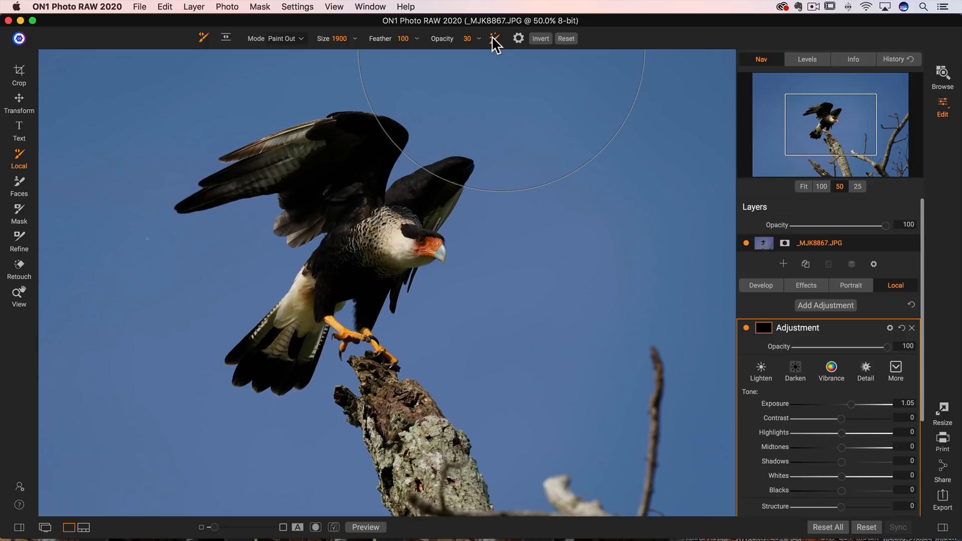
Step: Set the local brush opacity to 100 and reduce the brush size to 400
drag(447, 45, 445, 46)
key(bracketleft)
key(bracketleft)
key(bracketleft)
key(bracketleft)
key(bracketleft)
key(bracketleft)
key(bracketleft)
key(bracketleft)
key(bracketleft)
key(bracketleft)
key(bracketleft)
key(bracketleft)
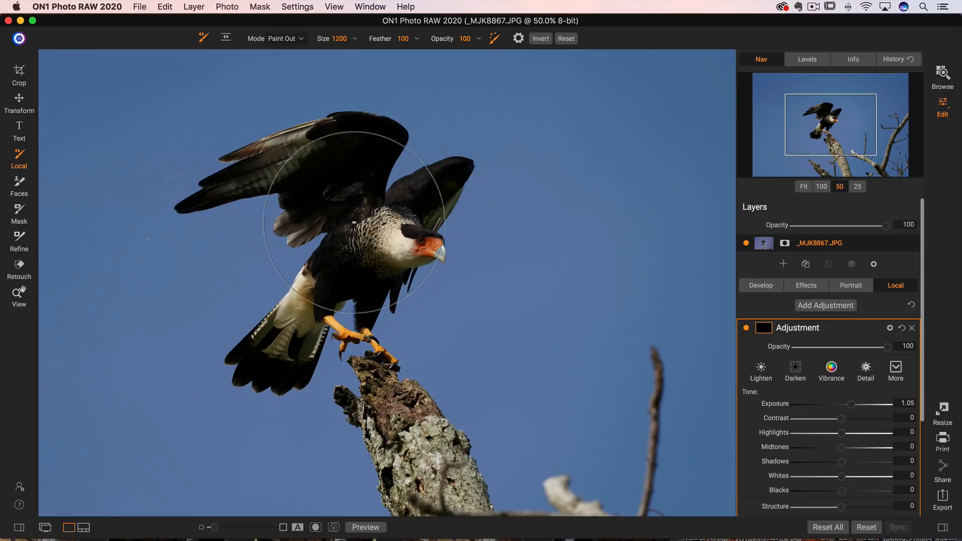
key(bracketleft)
key(bracketleft)
key(bracketleft)
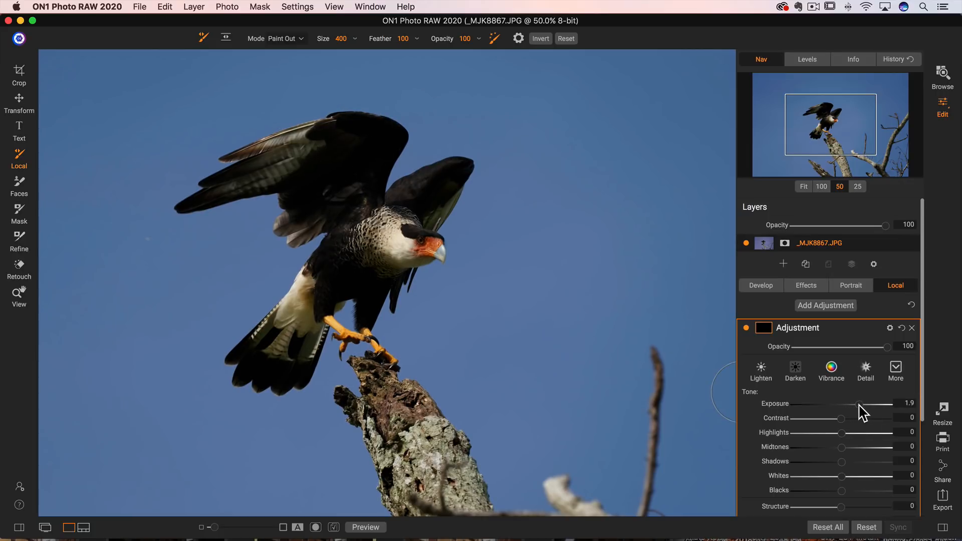
Step: Switch the brush mode to Paint In and paint the exposure adjustment over the bird
click(293, 37)
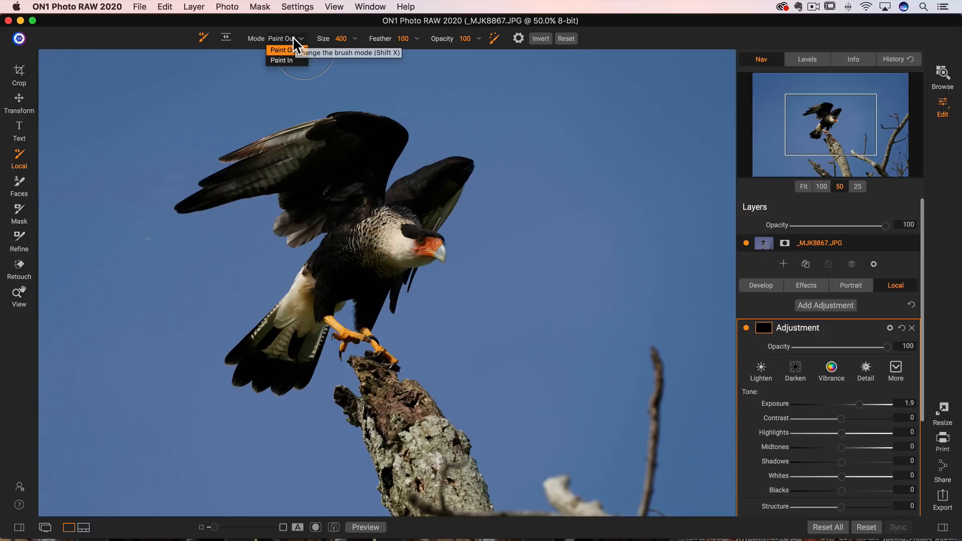
click(287, 60)
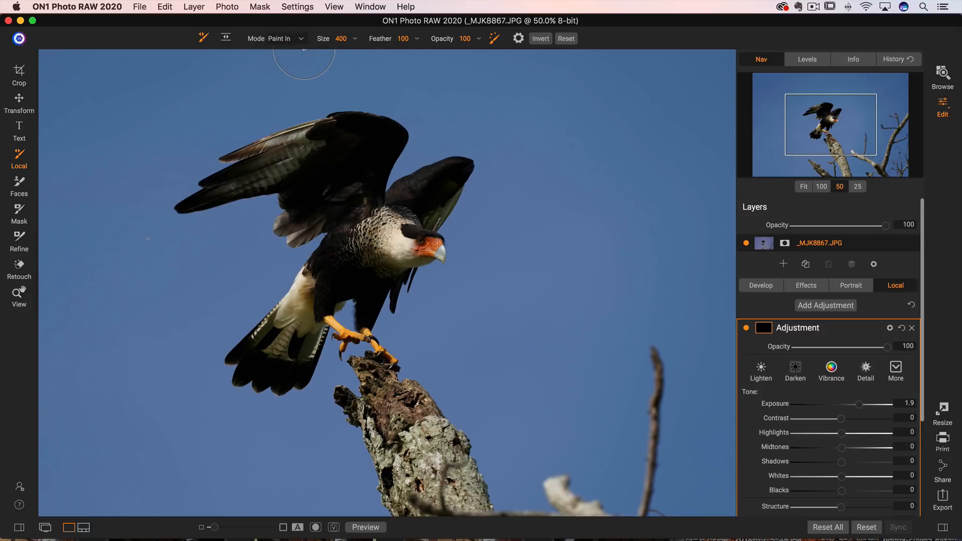
mouse_move(320, 166)
mouse_down()
mouse_move(340, 150)
mouse_move(324, 152)
mouse_move(381, 135)
mouse_move(355, 130)
mouse_move(381, 131)
mouse_move(372, 213)
mouse_move(411, 207)
mouse_move(437, 186)
mouse_up()
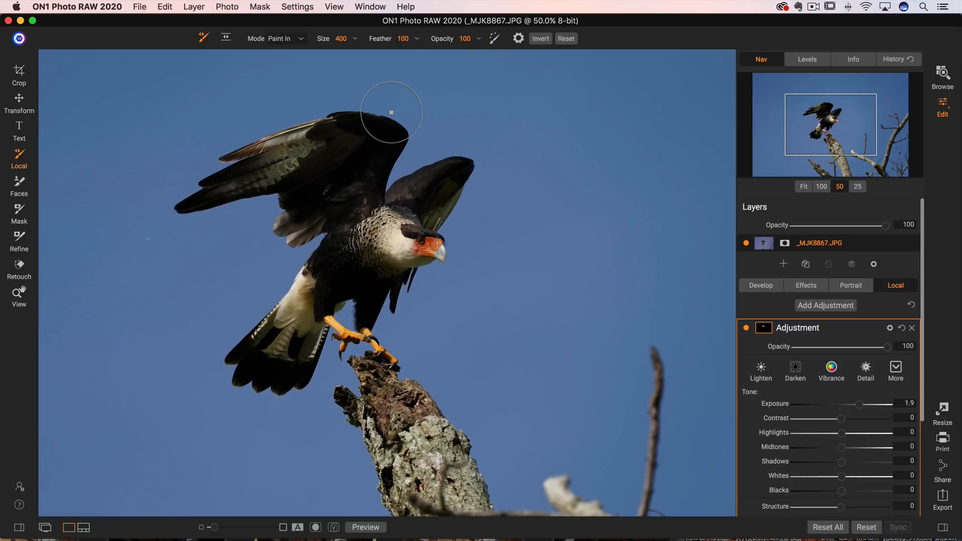
mouse_move(395, 118)
mouse_down()
mouse_move(265, 148)
mouse_move(167, 214)
mouse_move(288, 182)
mouse_move(281, 216)
mouse_move(304, 223)
mouse_move(287, 229)
mouse_move(318, 229)
mouse_move(223, 349)
mouse_move(241, 391)
mouse_move(303, 382)
mouse_move(348, 292)
mouse_move(366, 295)
mouse_move(271, 351)
mouse_move(341, 300)
mouse_move(351, 334)
mouse_move(395, 304)
mouse_move(456, 223)
mouse_move(441, 229)
mouse_move(466, 168)
mouse_move(458, 156)
mouse_move(407, 187)
mouse_move(413, 143)
mouse_move(343, 165)
mouse_move(405, 210)
mouse_up()
drag(335, 285, 389, 241)
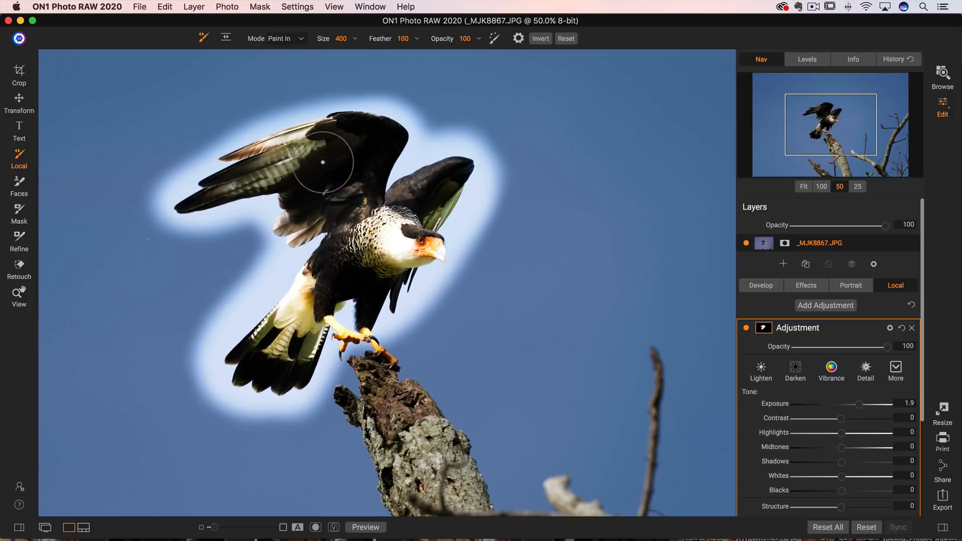
Step: Show the mask overlay to check the painted area around the bird, then hide it again
click(261, 6)
click(277, 100)
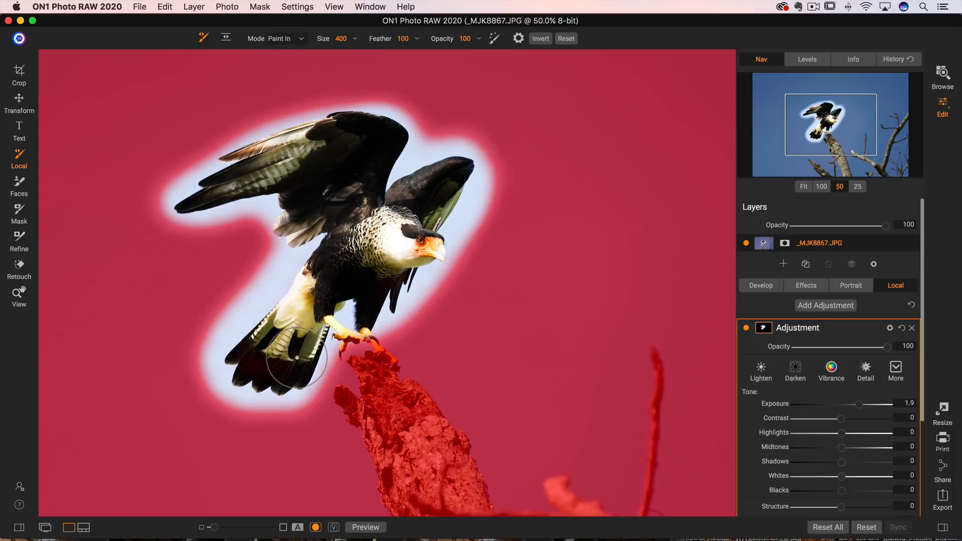
click(259, 7)
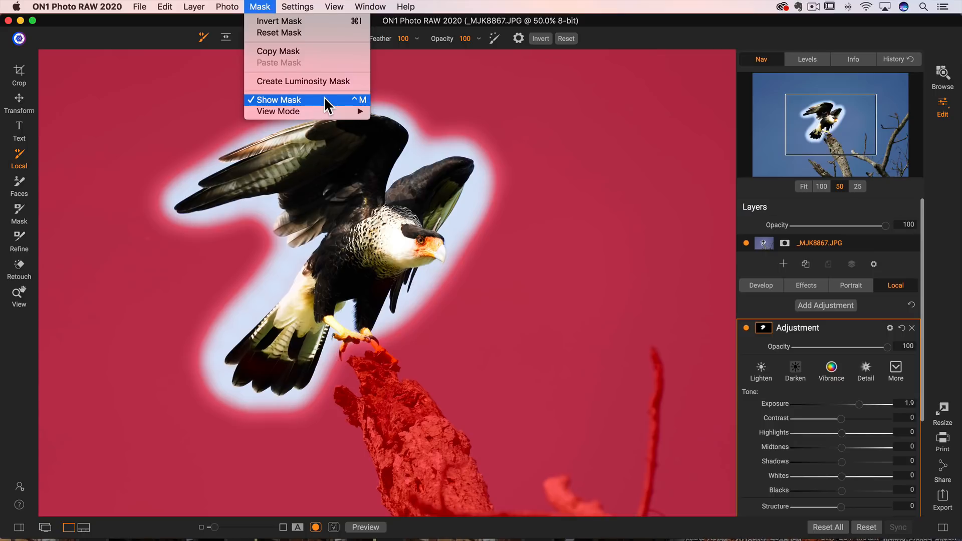
click(325, 98)
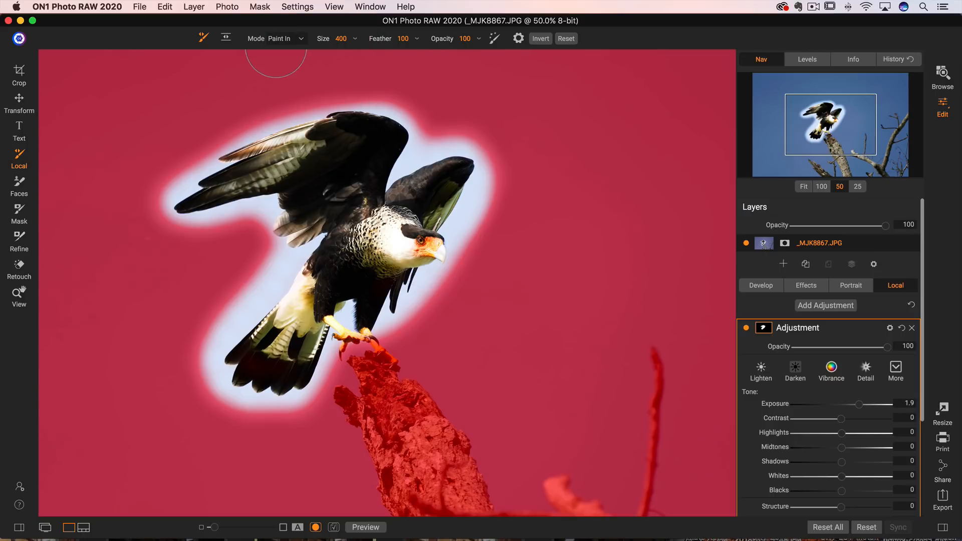
click(260, 6)
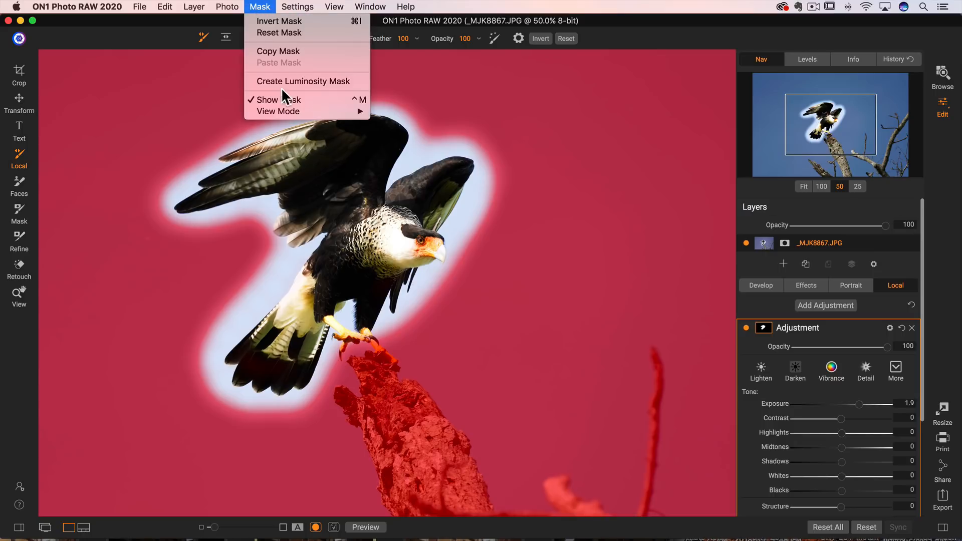
click(284, 100)
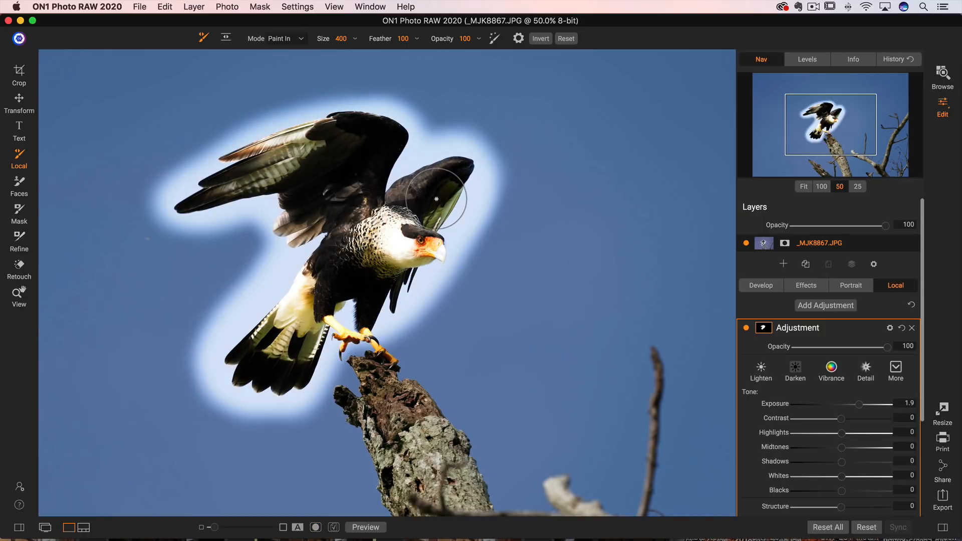
Step: Switch the brush to Paint Out, enlarge it, and paint out the sky above the right wing
click(284, 41)
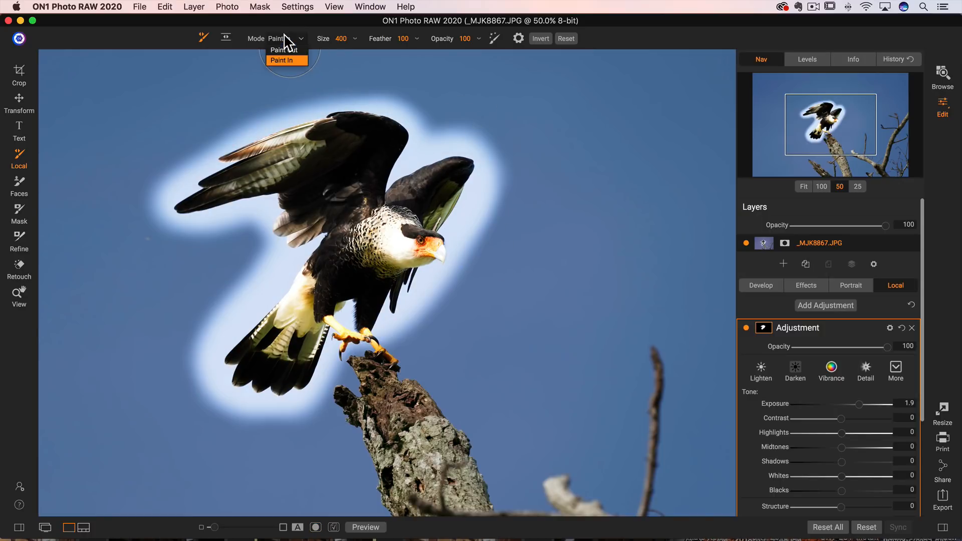
click(296, 58)
key(bracketright)
key(bracketright)
key(bracketright)
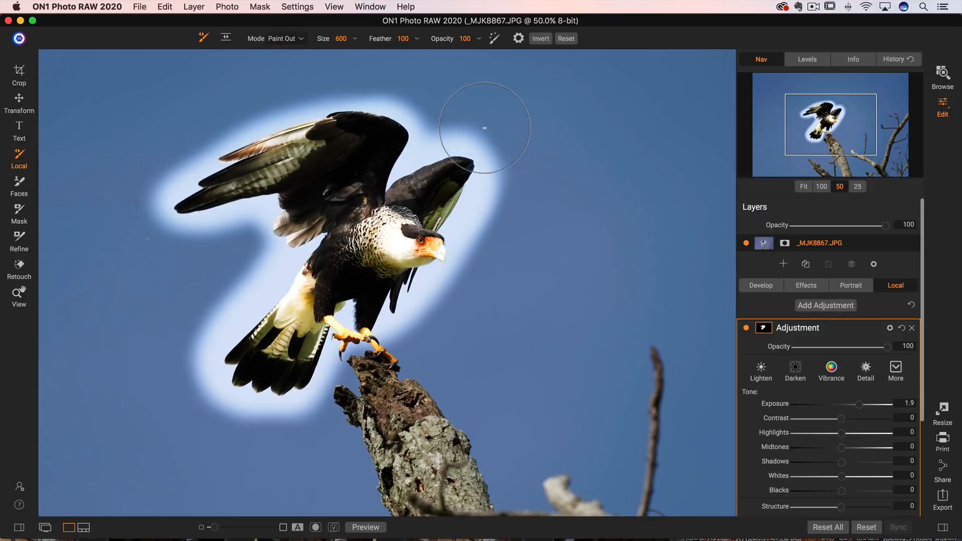
key(bracketright)
key(bracketright)
mouse_move(531, 220)
mouse_down()
mouse_move(506, 274)
mouse_move(529, 198)
mouse_move(501, 290)
mouse_move(534, 173)
mouse_move(504, 240)
mouse_move(495, 305)
mouse_move(450, 340)
mouse_move(446, 324)
mouse_move(421, 376)
mouse_move(432, 314)
mouse_move(463, 305)
mouse_move(470, 122)
mouse_move(431, 112)
mouse_up()
Step: Shrink the brush to 175, paint out near the wing tip, then set the size to 200
key(bracketleft)
key(bracketleft)
key(bracketleft)
key(bracketleft)
drag(425, 146, 412, 157)
key(bracketleft)
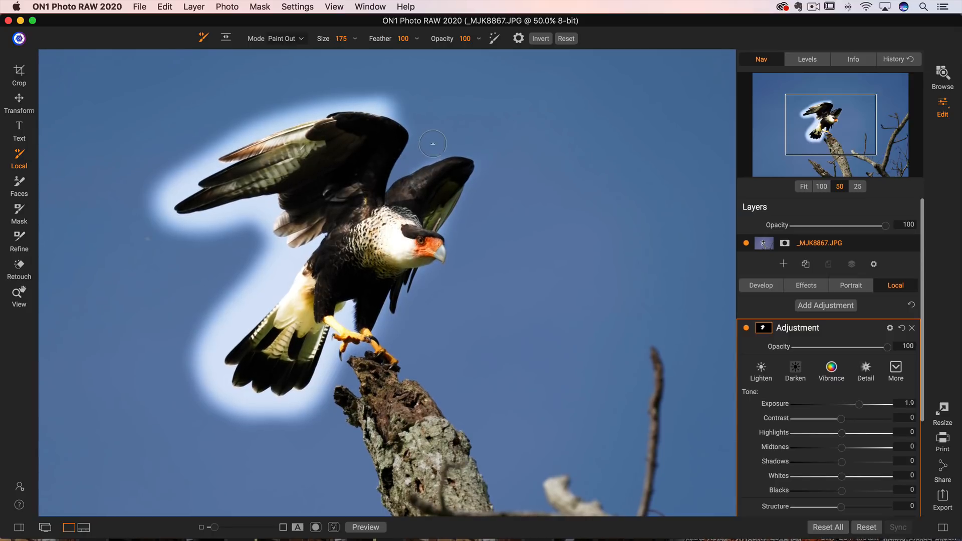
key(bracketright)
key(bracketright)
key(bracketright)
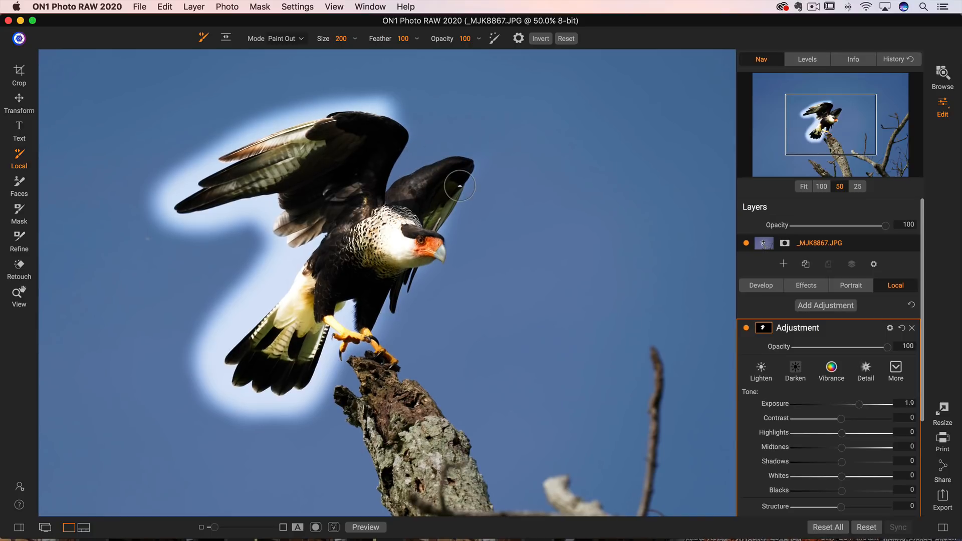
Step: Undo the recent brush strokes through the Edit menu
key(super+z)
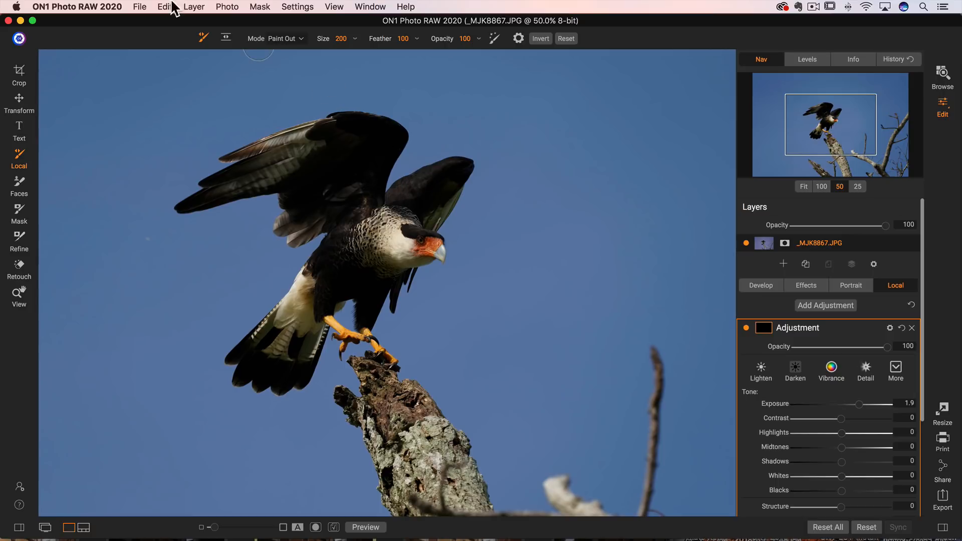
click(165, 6)
click(168, 30)
click(165, 6)
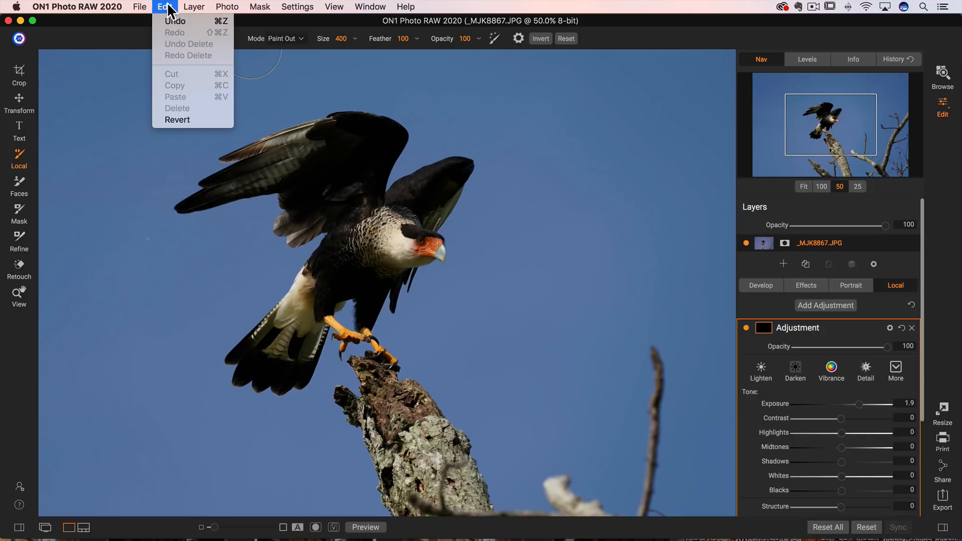
click(166, 7)
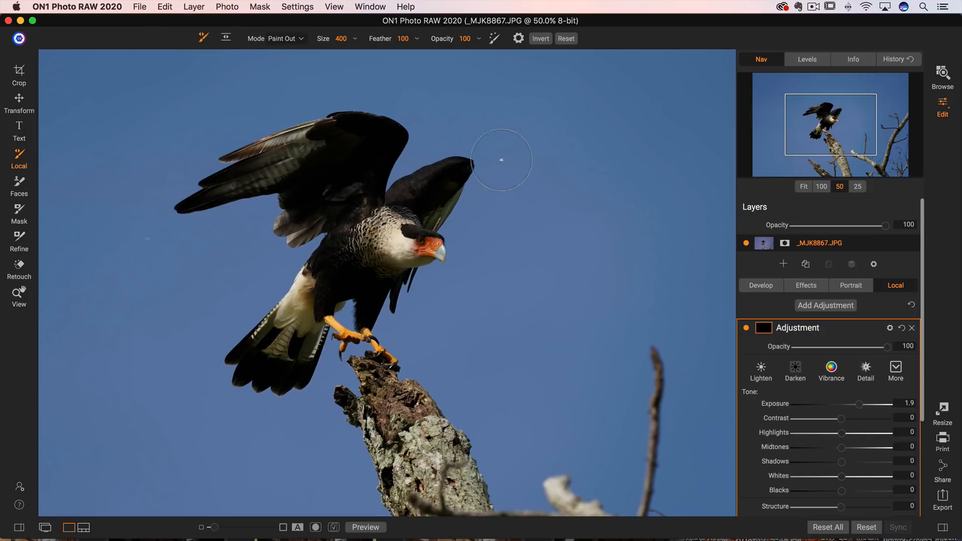
click(165, 6)
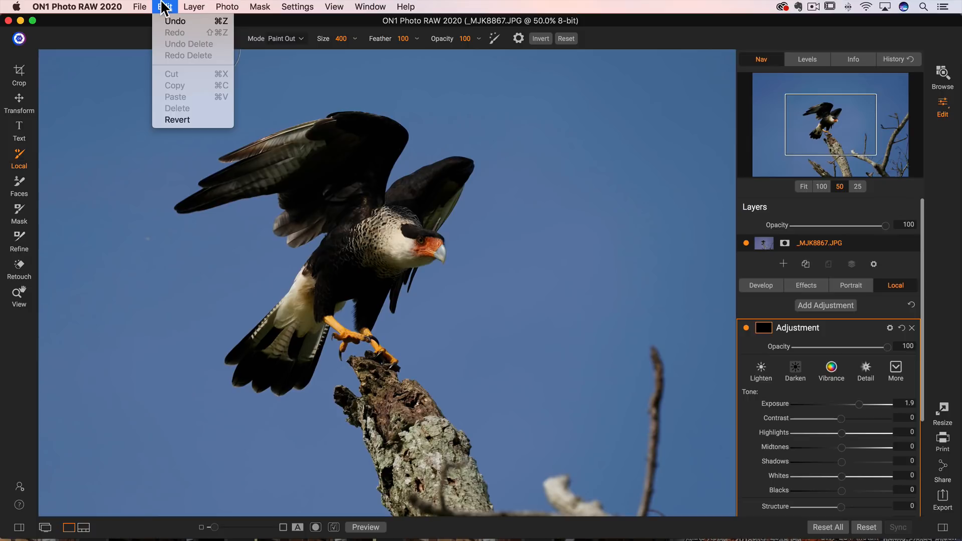
click(165, 6)
click(165, 7)
click(168, 21)
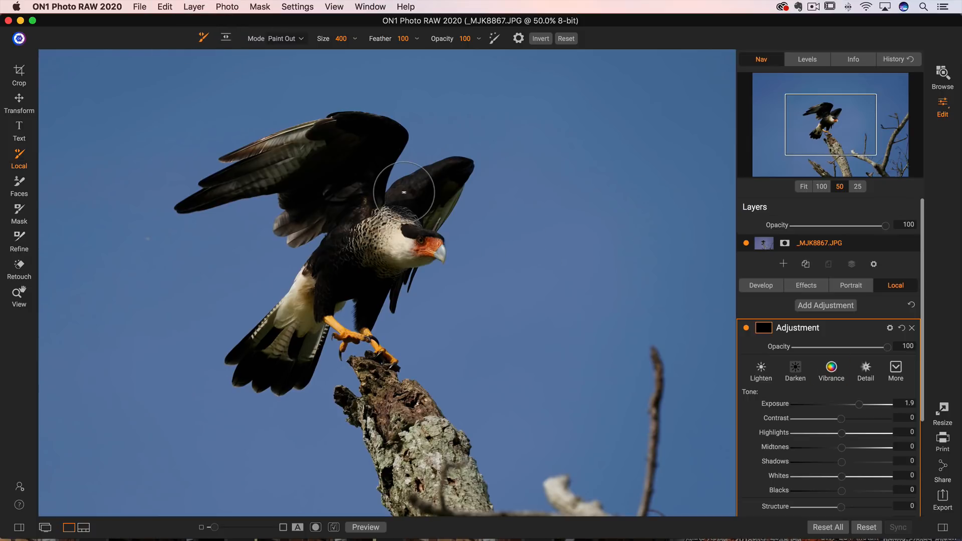
Step: Paint the adjustment back over the bird's wing
mouse_move(404, 193)
mouse_down()
mouse_move(383, 154)
mouse_move(353, 137)
mouse_move(231, 165)
mouse_move(191, 201)
mouse_move(281, 231)
mouse_move(299, 292)
mouse_move(236, 396)
mouse_move(361, 311)
mouse_move(426, 215)
mouse_move(386, 166)
mouse_move(371, 215)
mouse_move(318, 163)
mouse_move(326, 278)
mouse_move(371, 250)
mouse_move(295, 180)
mouse_move(336, 116)
mouse_up()
key(alt)
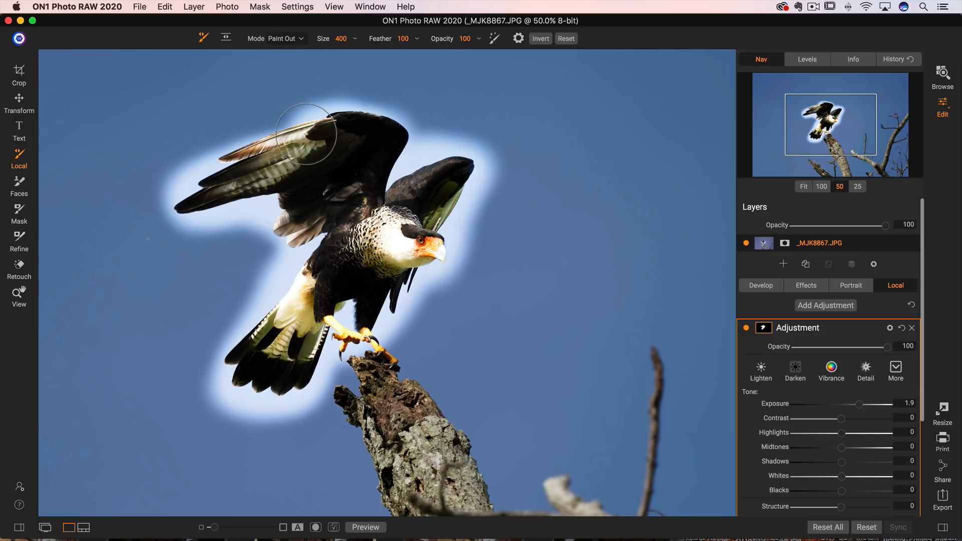
Step: Enlarge the brush to 700 and paint out the glow left of the bird's wings
key(bracketright)
key(bracketright)
key(bracketright)
mouse_move(429, 97)
mouse_down()
mouse_move(303, 81)
mouse_move(333, 79)
mouse_move(220, 110)
mouse_move(230, 111)
mouse_move(200, 147)
mouse_move(127, 194)
mouse_move(150, 238)
mouse_move(149, 275)
mouse_move(222, 244)
mouse_up()
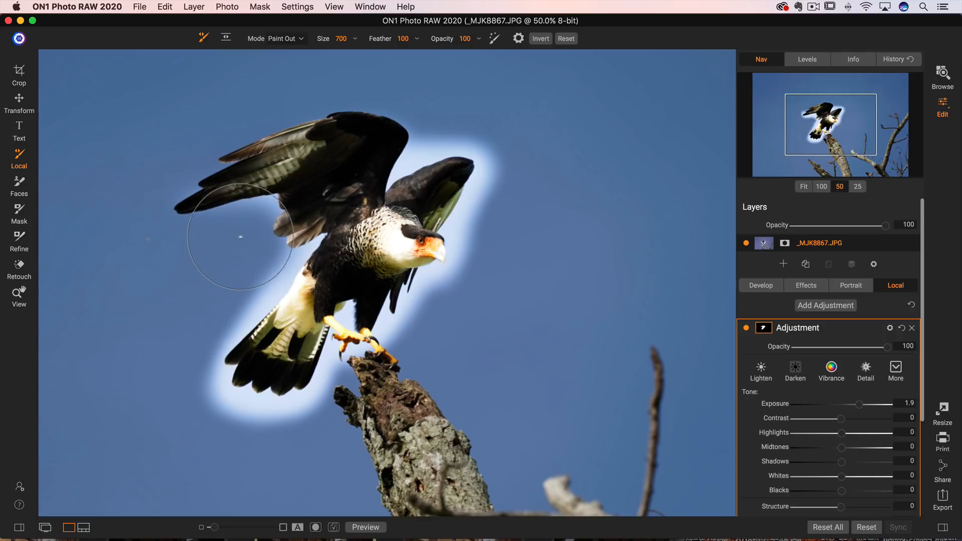
Step: Reduce the brush size and paint out the glow along the bird's lower left side and tail
key(bracketleft)
key(bracketleft)
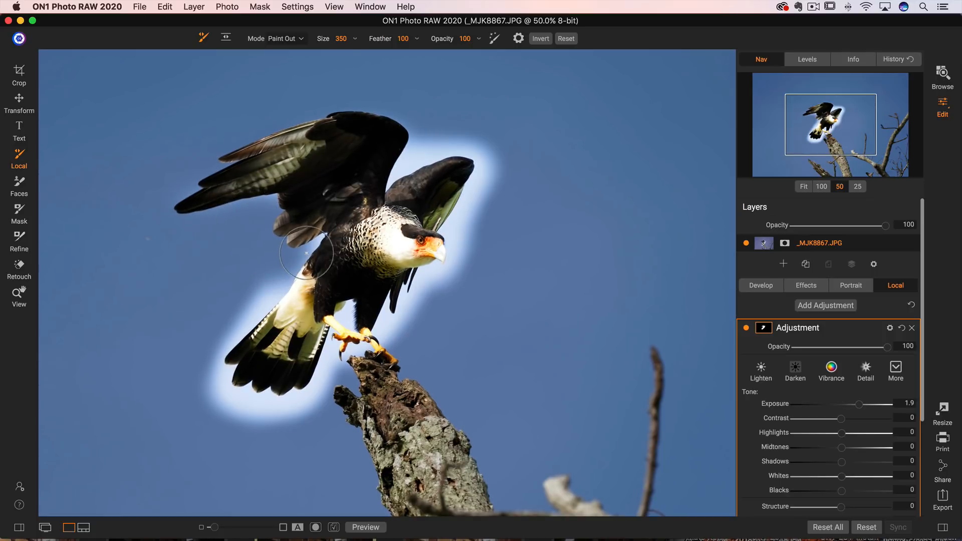
key(bracketleft)
key(bracketleft)
mouse_move(247, 300)
mouse_down()
mouse_move(201, 371)
mouse_move(226, 403)
mouse_move(220, 384)
mouse_move(216, 391)
mouse_move(247, 405)
mouse_move(239, 468)
mouse_move(272, 431)
mouse_move(264, 437)
mouse_move(295, 445)
mouse_move(304, 430)
mouse_move(250, 443)
mouse_move(212, 403)
mouse_move(360, 467)
mouse_up()
Step: Enlarge the brush to 900 and paint out the glow around the feet and right of the bird
key(bracketright)
key(bracketright)
key(bracketright)
key(bracketright)
key(bracketright)
key(bracketright)
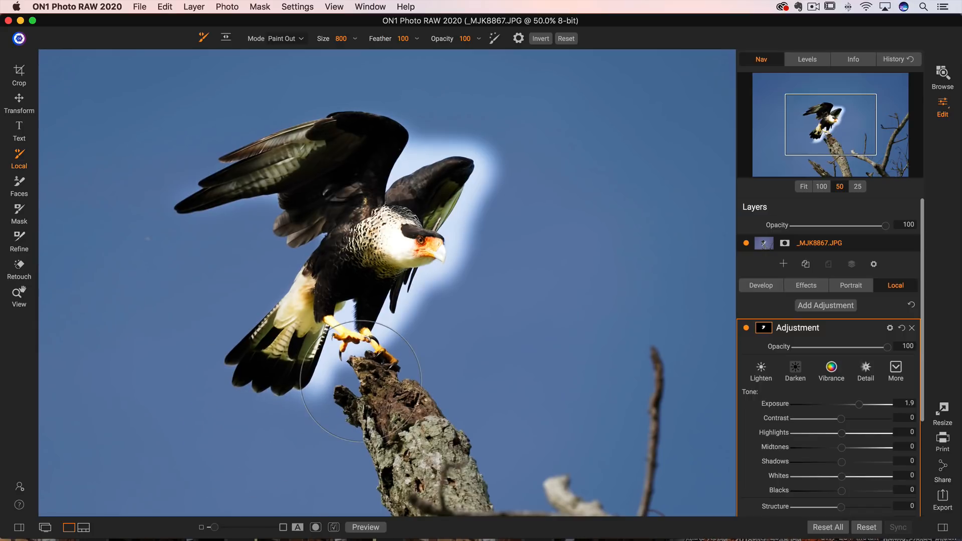
mouse_move(361, 381)
mouse_down()
mouse_move(365, 340)
mouse_move(374, 343)
mouse_up()
key(bracketright)
mouse_move(470, 319)
mouse_down()
mouse_move(547, 223)
mouse_move(495, 255)
mouse_move(524, 207)
mouse_move(514, 213)
mouse_move(505, 269)
mouse_move(555, 172)
mouse_move(517, 217)
mouse_move(527, 161)
mouse_move(520, 177)
mouse_move(513, 241)
mouse_move(546, 161)
mouse_up()
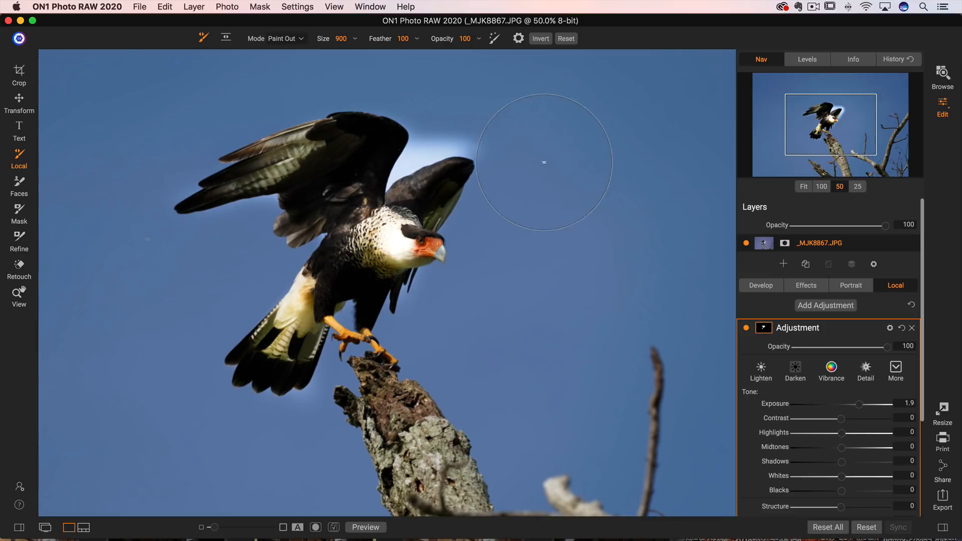
Step: Shrink the brush to 500, paint out the glow above the wing, and toggle the adjustment off to compare
key(bracketleft)
key(bracketleft)
key(bracketleft)
key(bracketleft)
mouse_move(507, 115)
mouse_down()
mouse_move(455, 127)
mouse_move(468, 119)
mouse_move(384, 184)
mouse_move(448, 113)
mouse_up()
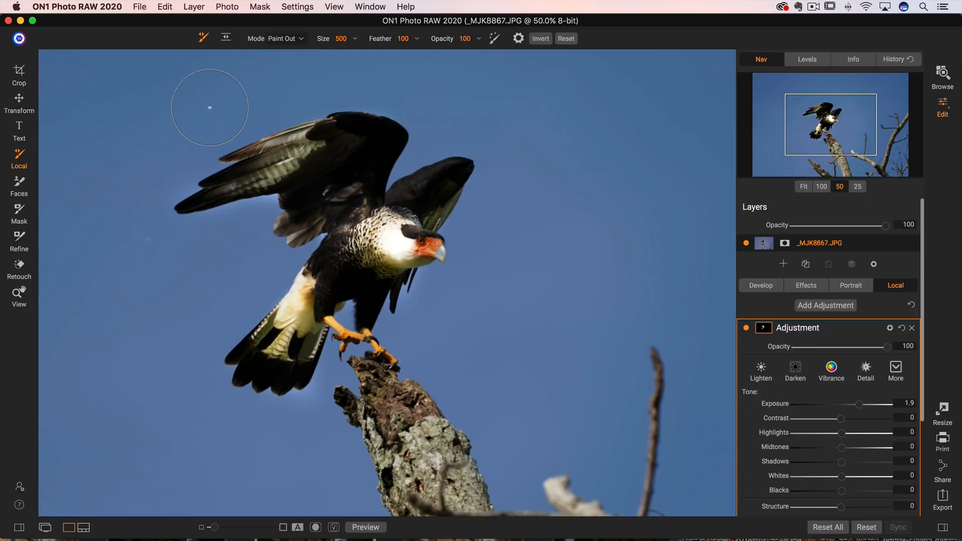
click(746, 328)
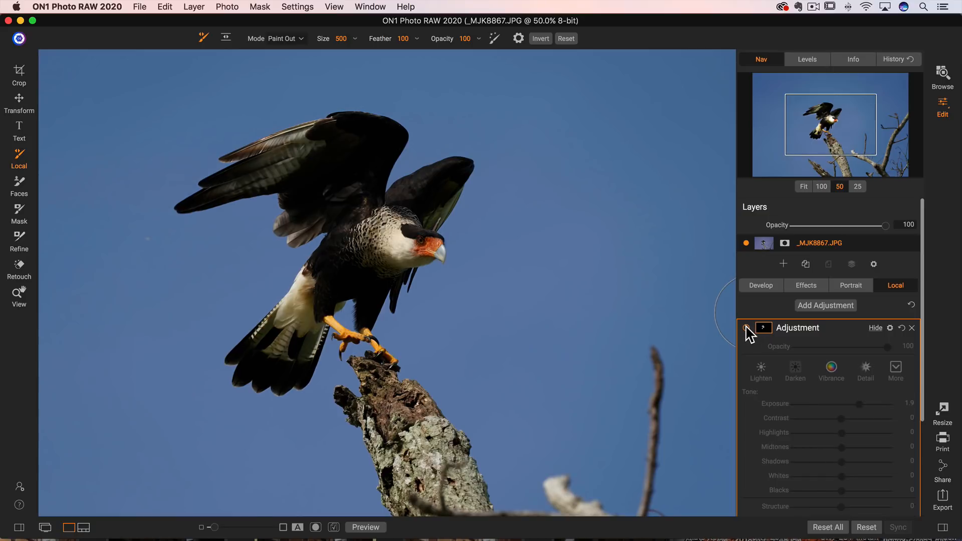
Step: Re-enable the adjustment and set its Exposure to 1.3 and Shadows to 25
click(746, 328)
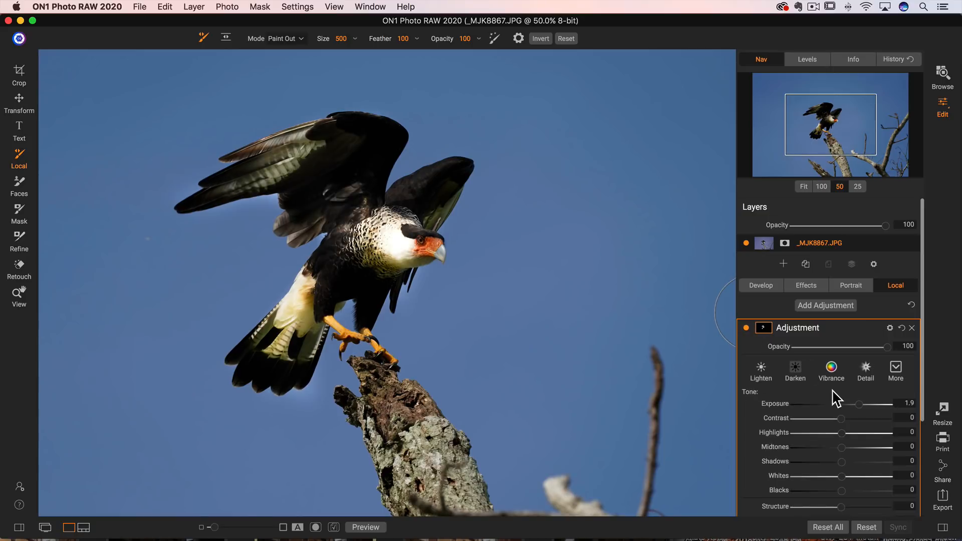
drag(855, 402, 853, 402)
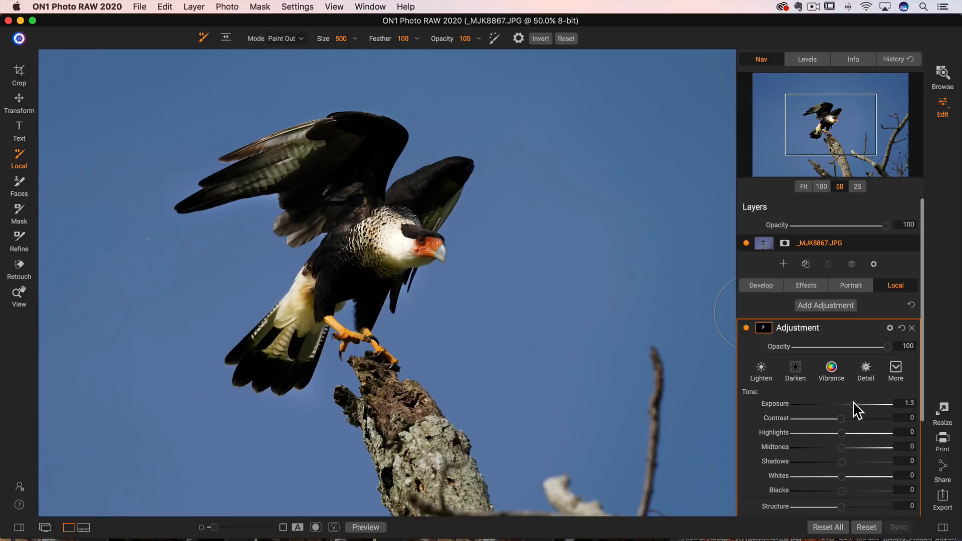
mouse_move(852, 461)
mouse_down()
mouse_move(870, 461)
mouse_move(853, 462)
mouse_up()
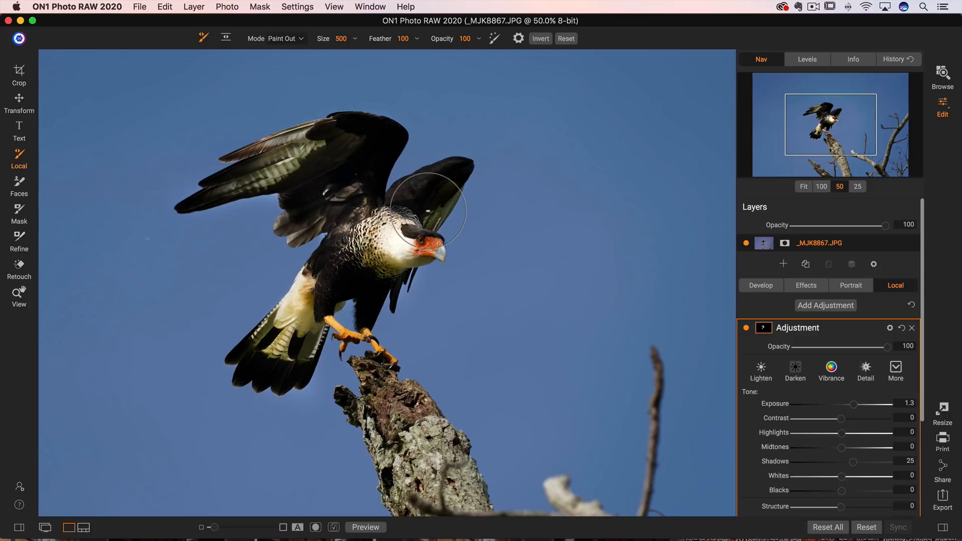
Step: Paint out the effect between the wings behind the bird's head
mouse_move(429, 211)
mouse_down()
mouse_move(381, 142)
mouse_move(351, 148)
mouse_move(361, 131)
mouse_up()
Step: Switch the brush to Paint In, shrink it to 300, and paint the adjustment onto the left wing and back
click(285, 38)
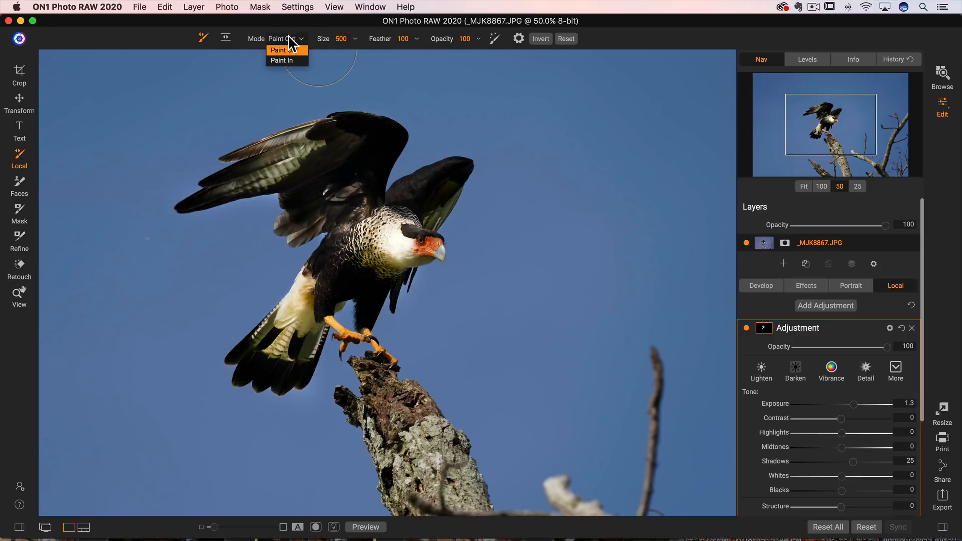
click(296, 50)
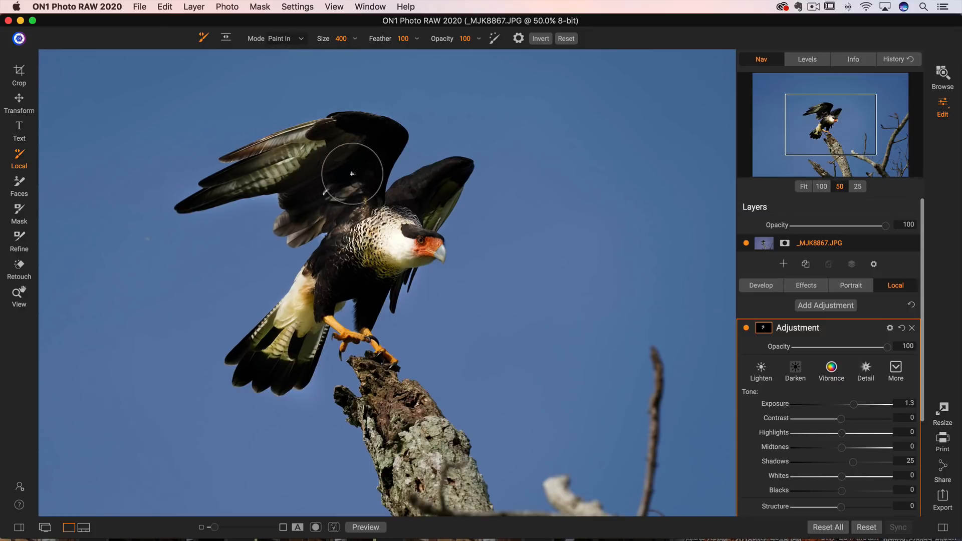
key(bracketleft)
key(bracketleft)
mouse_move(368, 153)
mouse_down()
mouse_move(376, 139)
mouse_move(344, 183)
mouse_up()
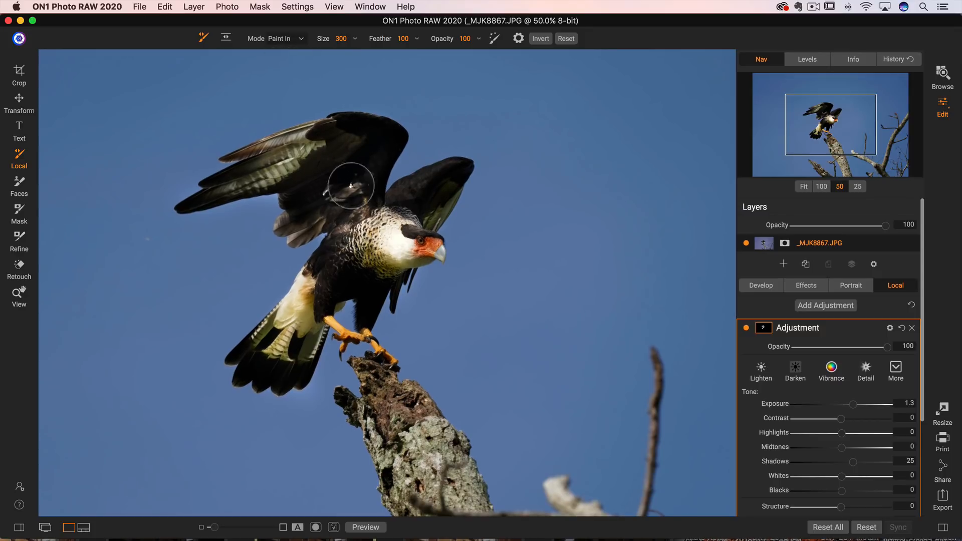
mouse_move(345, 217)
mouse_down()
mouse_move(411, 221)
mouse_move(452, 172)
mouse_up()
Step: Resize the brush to 250 and paint the adjustment in over the bird's lower body and tail
key(bracketleft)
key(bracketleft)
key(bracketleft)
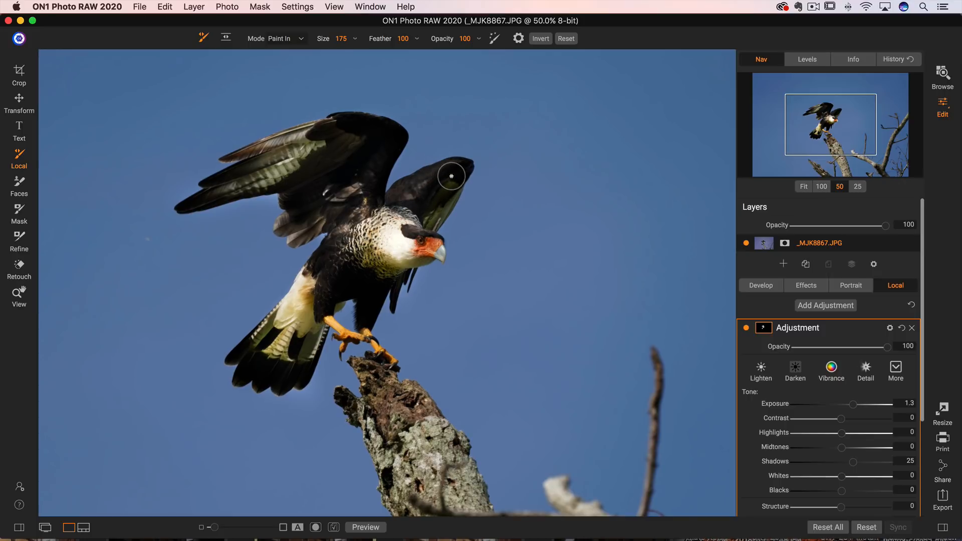
key(bracketright)
key(bracketright)
key(bracketright)
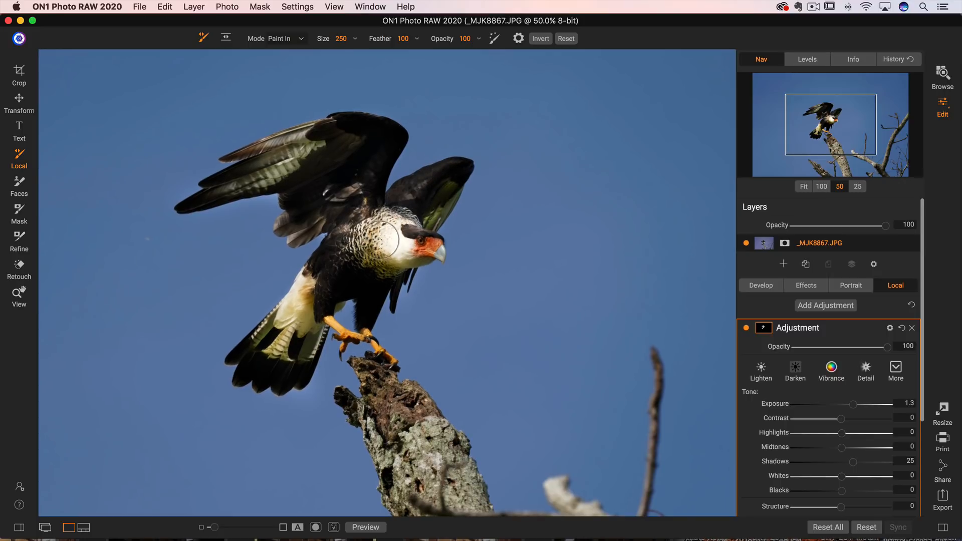
mouse_move(346, 264)
mouse_down()
mouse_move(324, 292)
mouse_move(356, 272)
mouse_move(371, 298)
mouse_move(372, 285)
mouse_move(342, 275)
mouse_move(324, 303)
mouse_up()
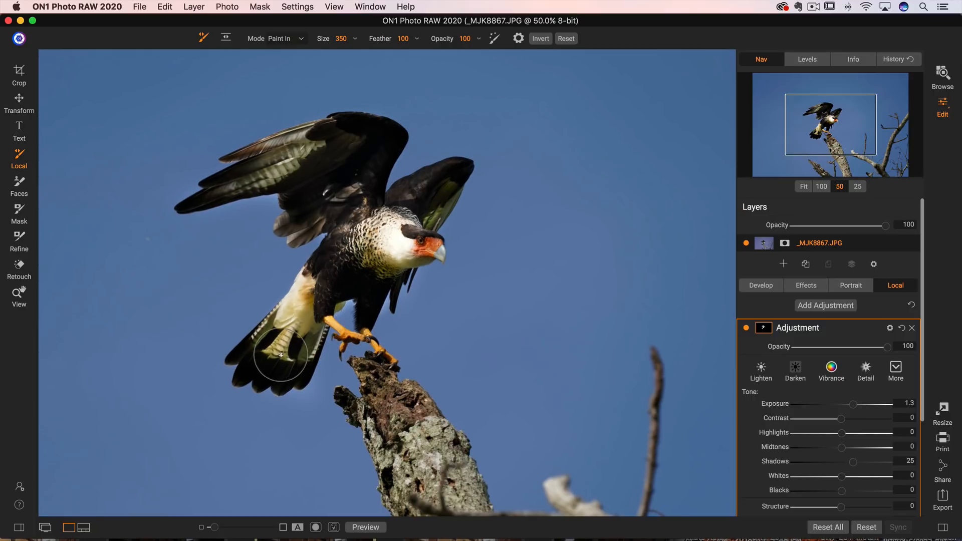
Step: Enlarge the brush to 350 and paint in more of the adjustment over the left wing
key(bracketright)
key(bracketright)
key(bracketright)
key(bracketright)
mouse_move(349, 217)
mouse_down()
mouse_move(312, 160)
mouse_move(318, 172)
mouse_move(326, 150)
mouse_move(351, 149)
mouse_move(362, 152)
mouse_move(357, 169)
mouse_up()
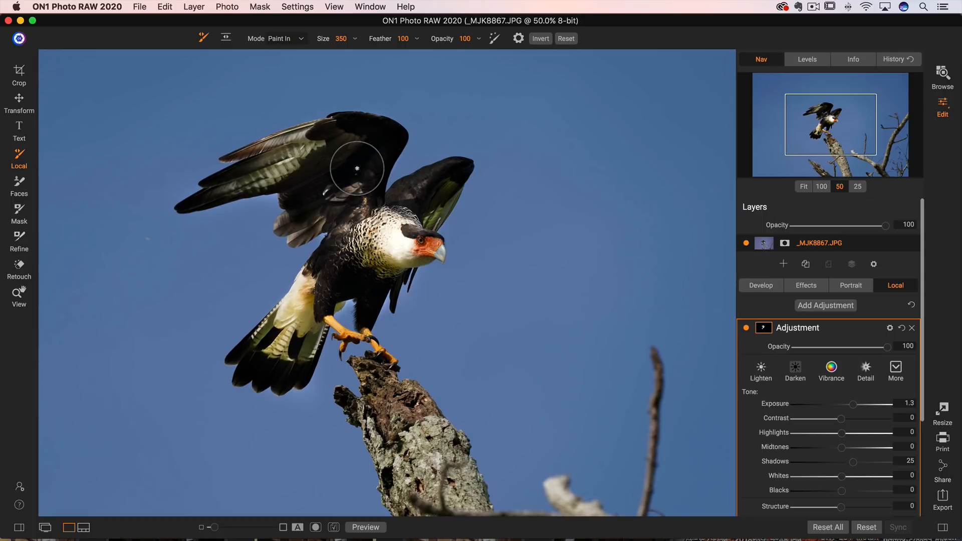
Step: Temporarily switch to painting out and remove the effect beside the bird's legs
key(alt)
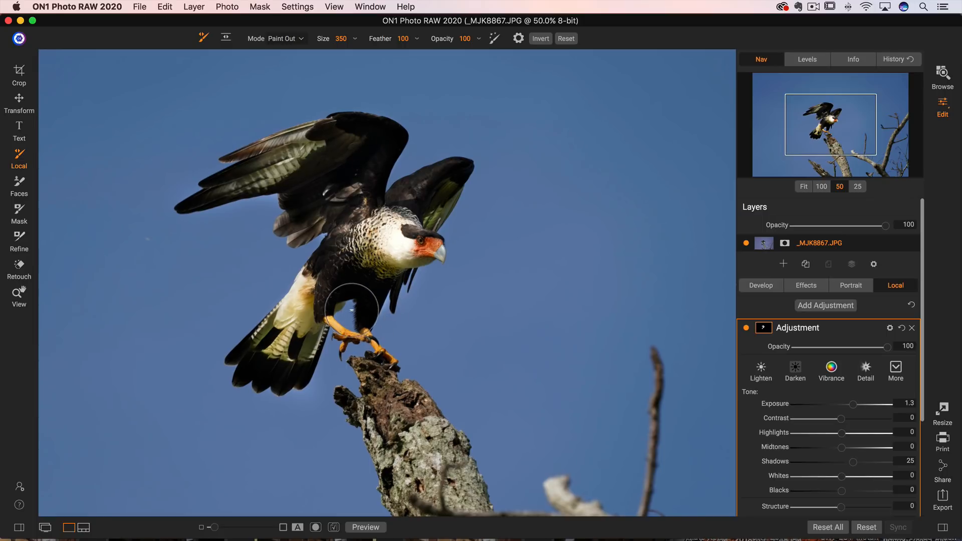
drag(353, 310, 359, 331)
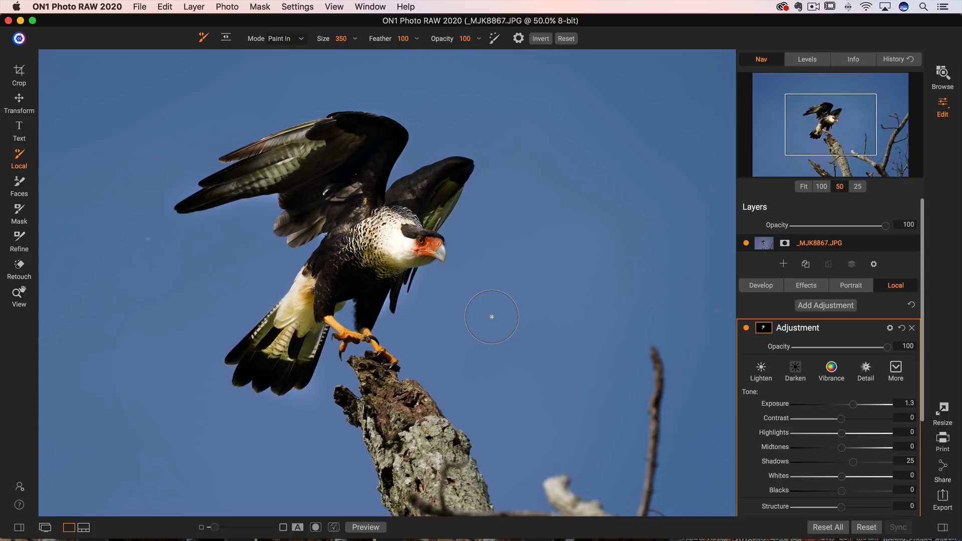